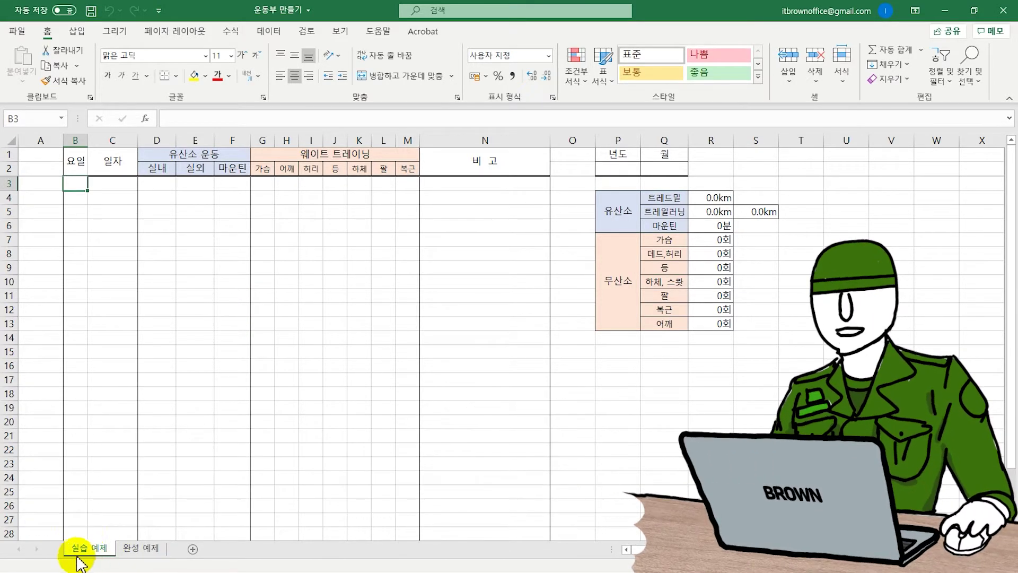
Step: Switch to the 완성 예제 sheet and examine its 요일 and 일자 columns
click(142, 551)
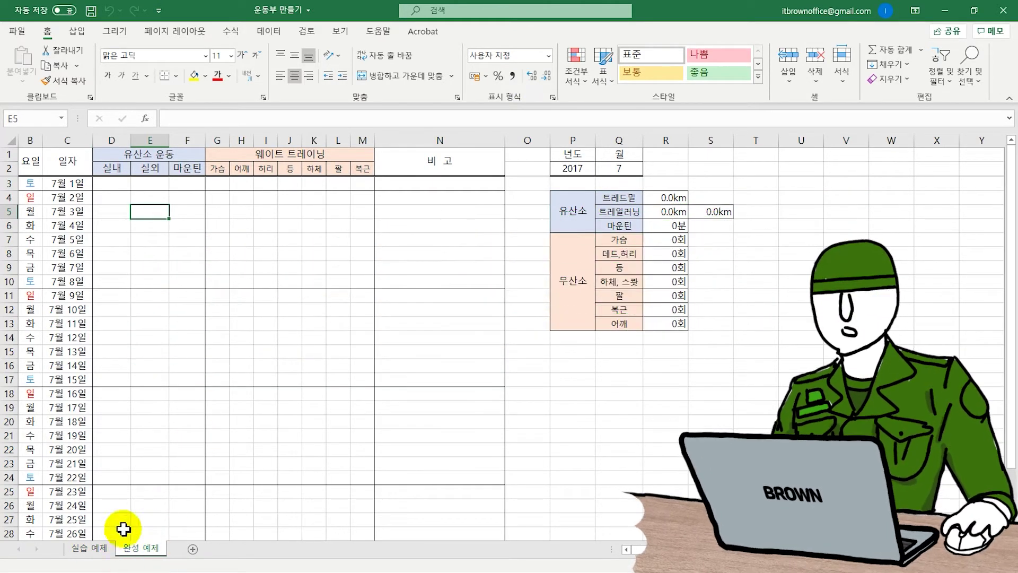
click(65, 337)
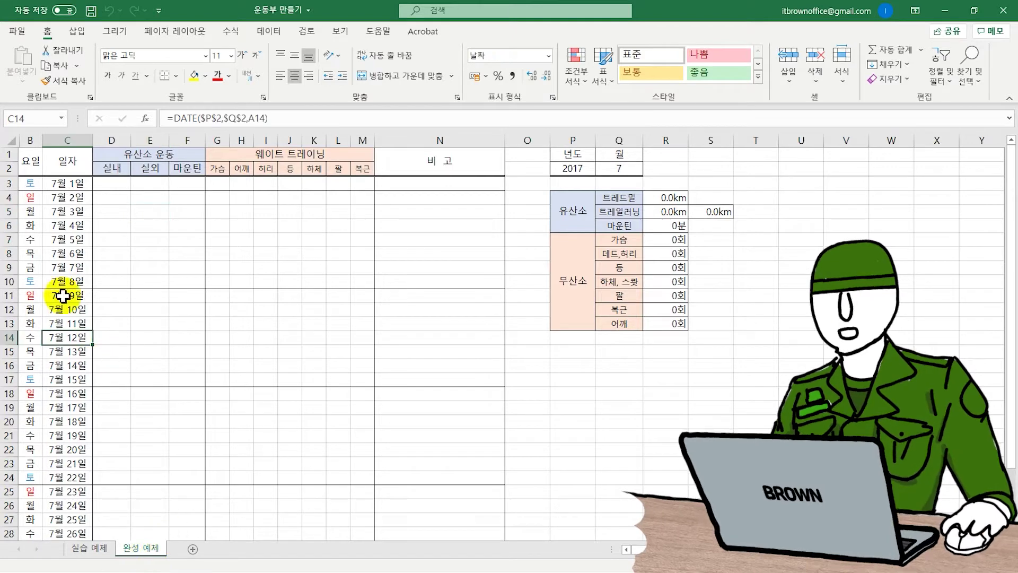
click(31, 139)
click(67, 140)
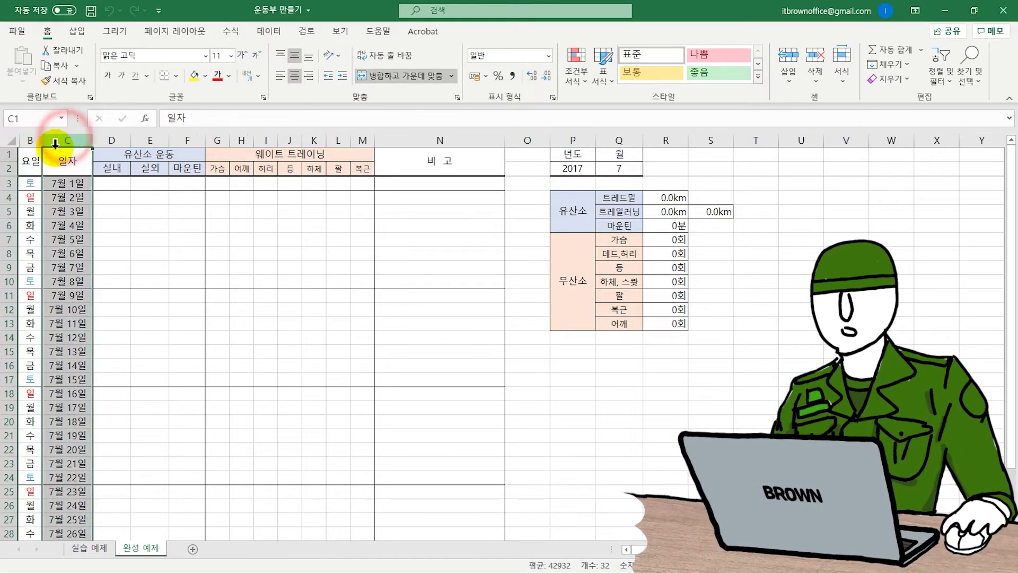
click(179, 211)
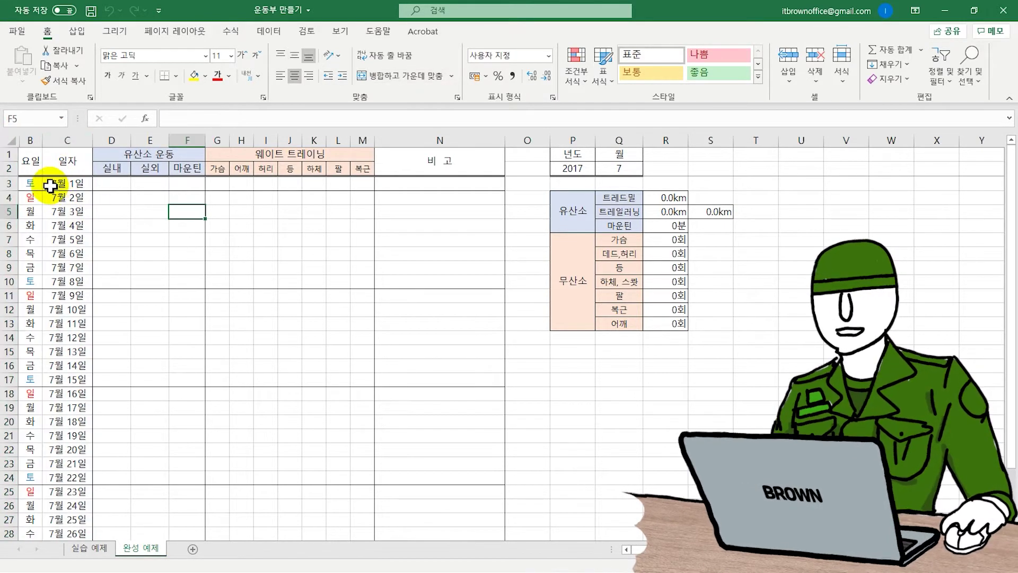
Step: Set 년도 to 2020 and 월 to 8, and check the dates down to the end of the month
click(567, 169)
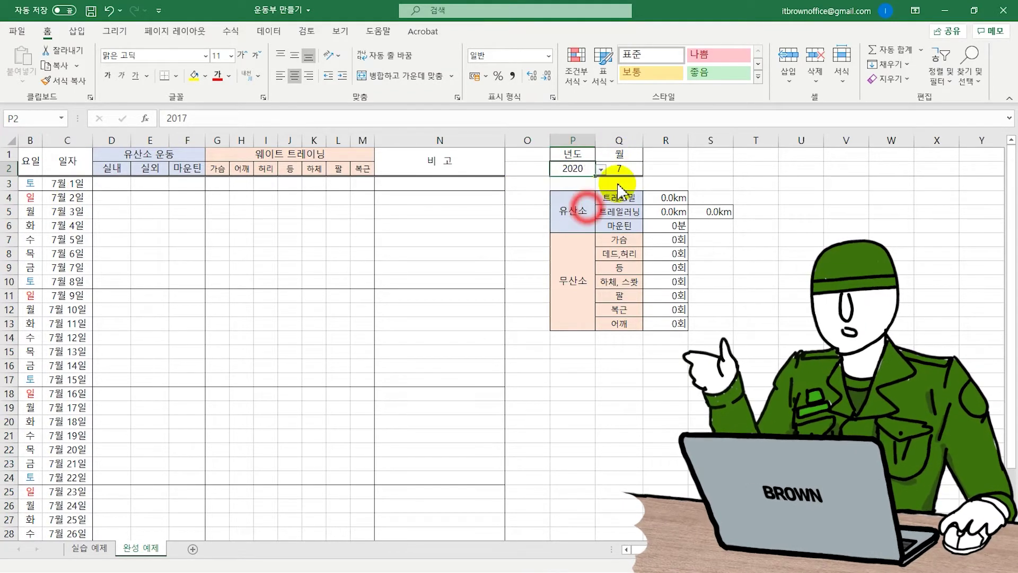
click(629, 168)
click(648, 170)
click(615, 218)
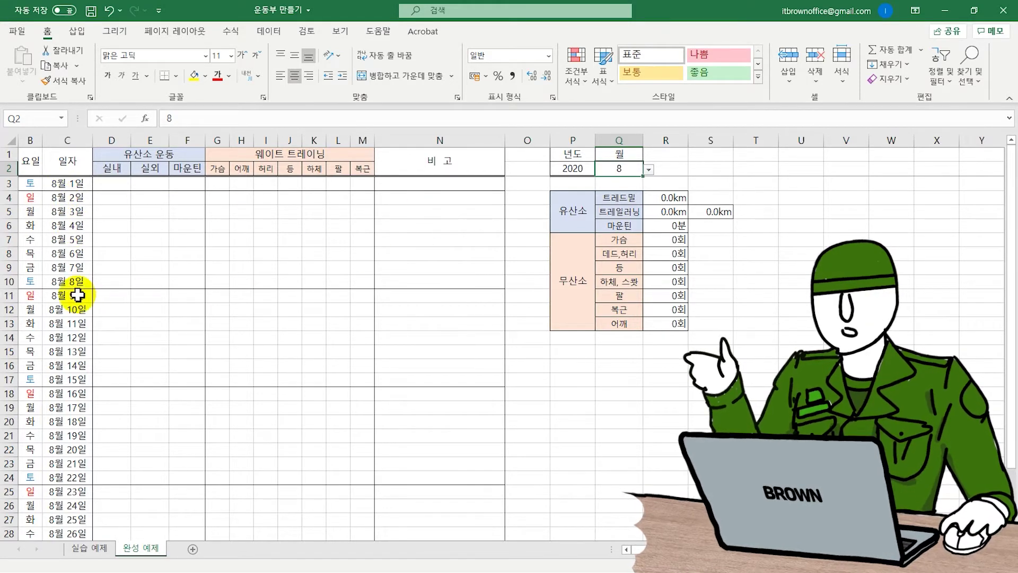
scroll(332, 383, down, 3)
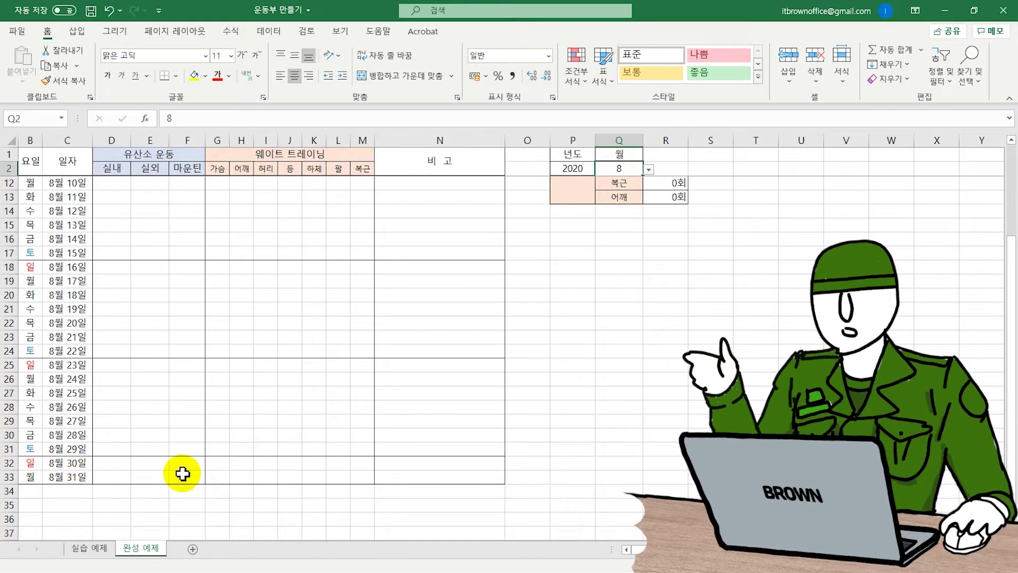
scroll(331, 461, up, 3)
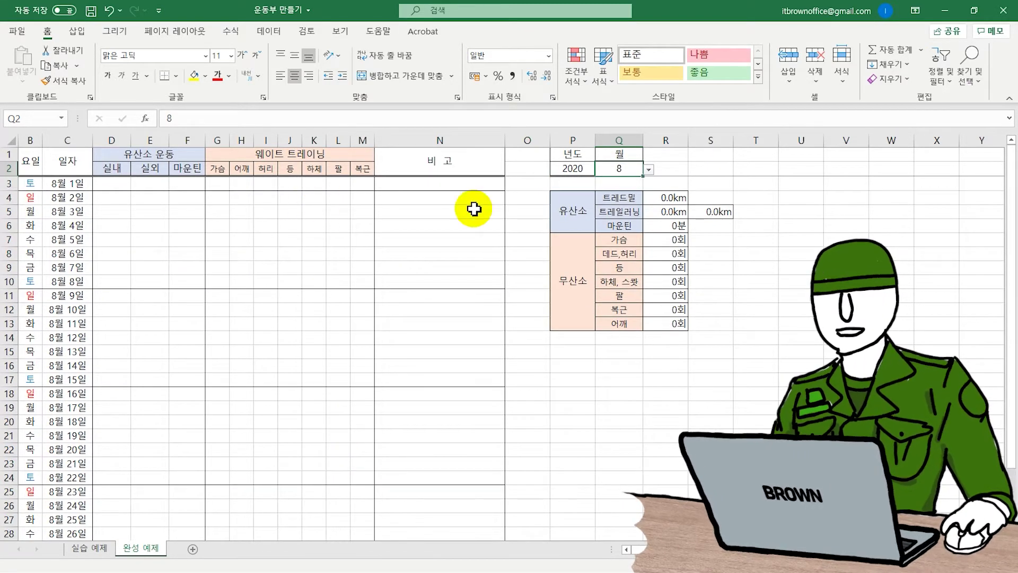
Step: Enter 10 under 실내 for 8월 1일 and 10 under 실외 for 8월 2일
click(119, 184)
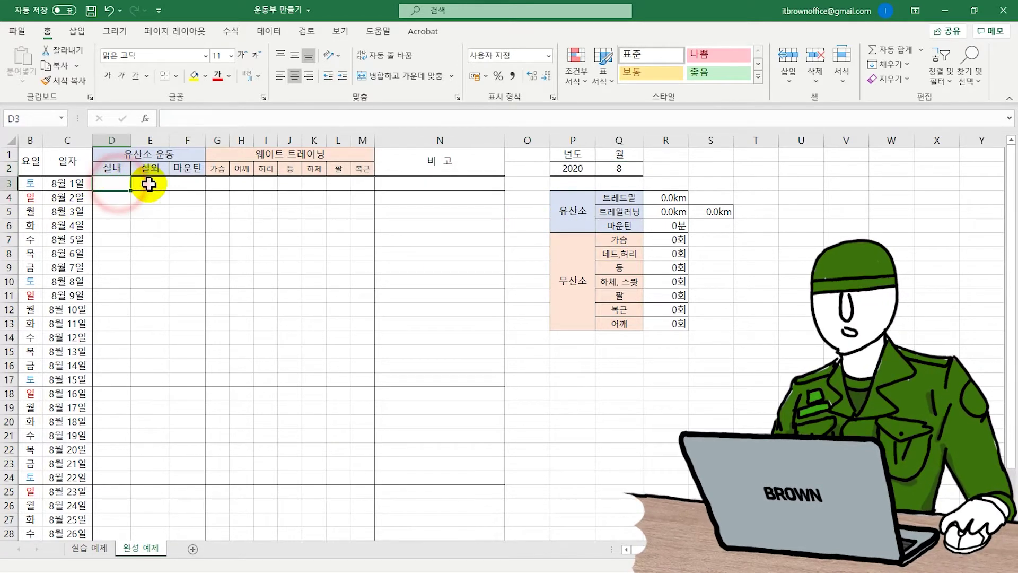
click(149, 184)
click(121, 187)
text(10)
key(Return)
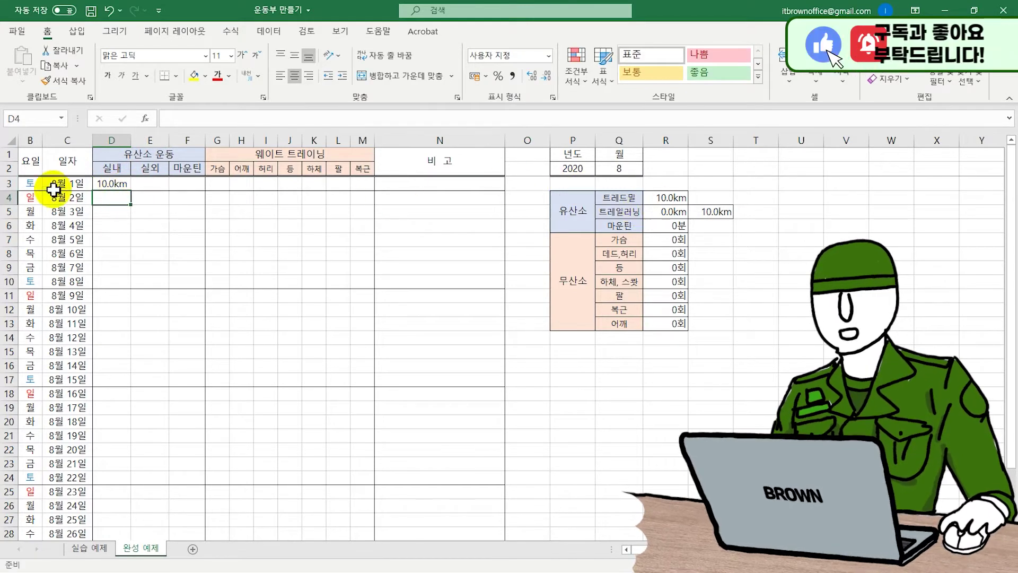
click(145, 202)
text(10)
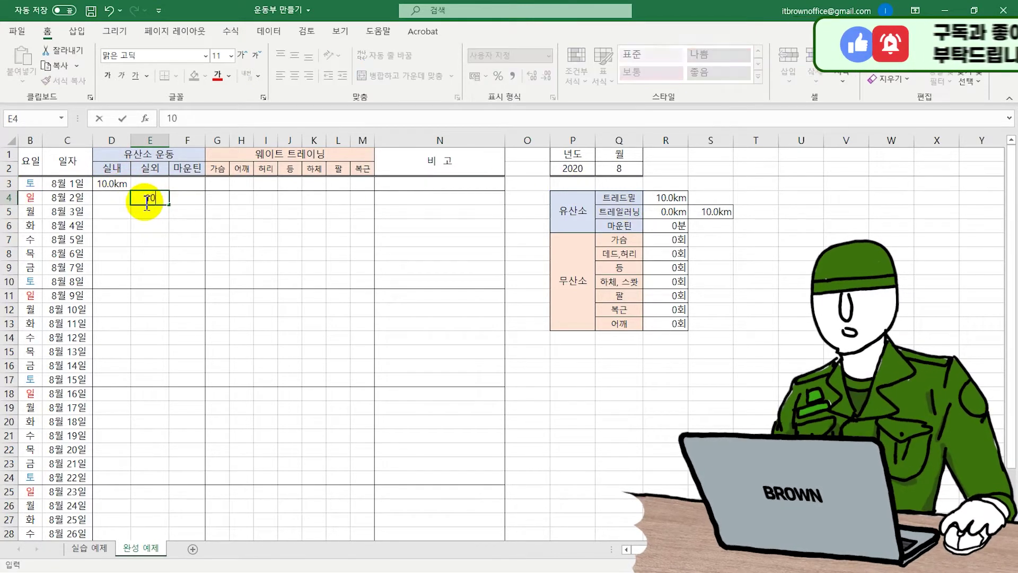
key(Return)
Step: Mark the 어깨 workout for 8월 1일 with o
key(Right)
key(Up)
key(Up)
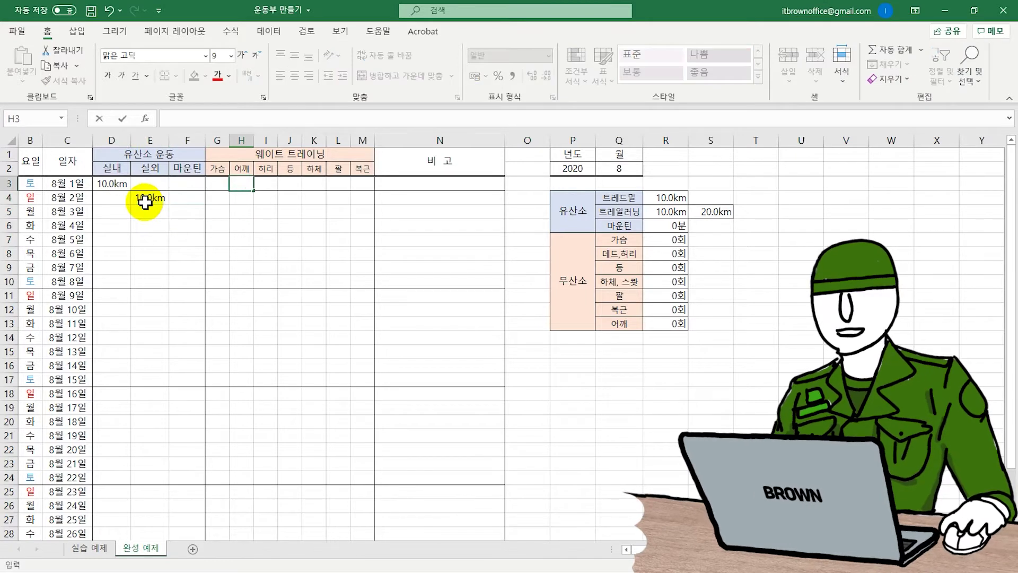
key(Return)
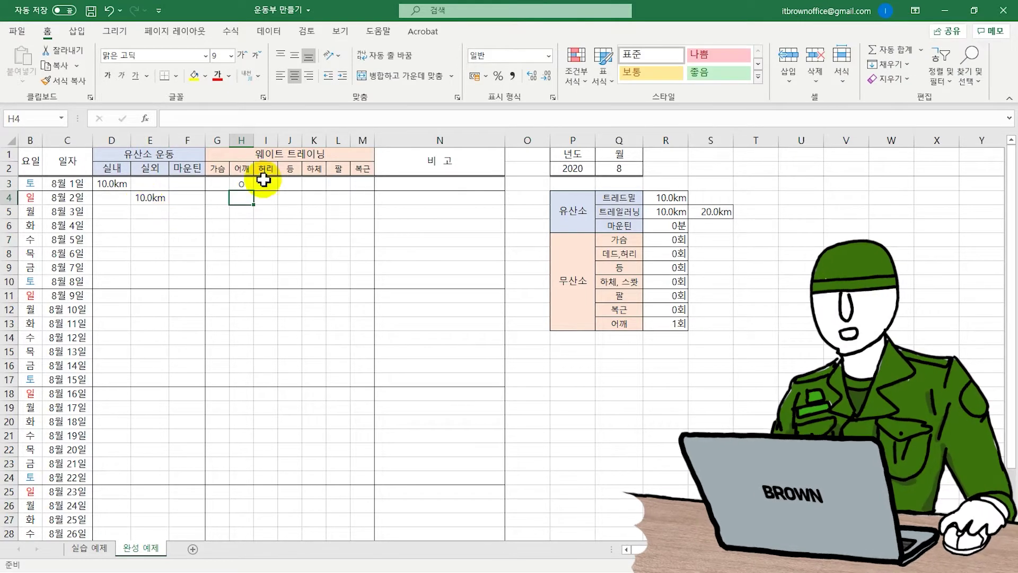
Step: Select the 유산소/무산소 summary table for review, and clear the sample workout entries from the first two date rows
key(ctrl+Right)
key(ctrl+a)
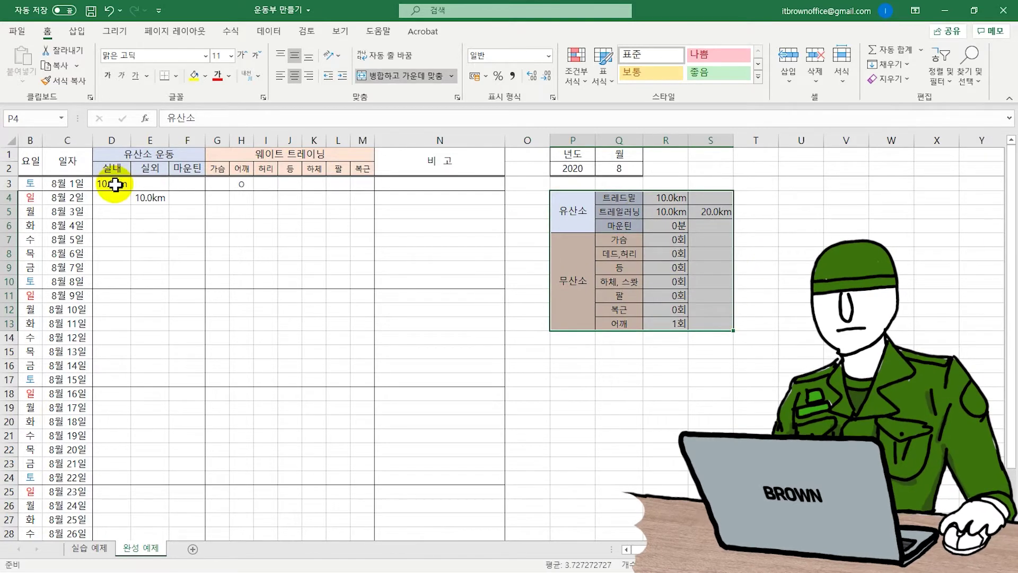
drag(112, 184, 231, 208)
key(Delete)
Step: Set 년도 to 2019 and 월 to 7
click(576, 167)
click(600, 169)
click(577, 200)
click(634, 169)
click(649, 169)
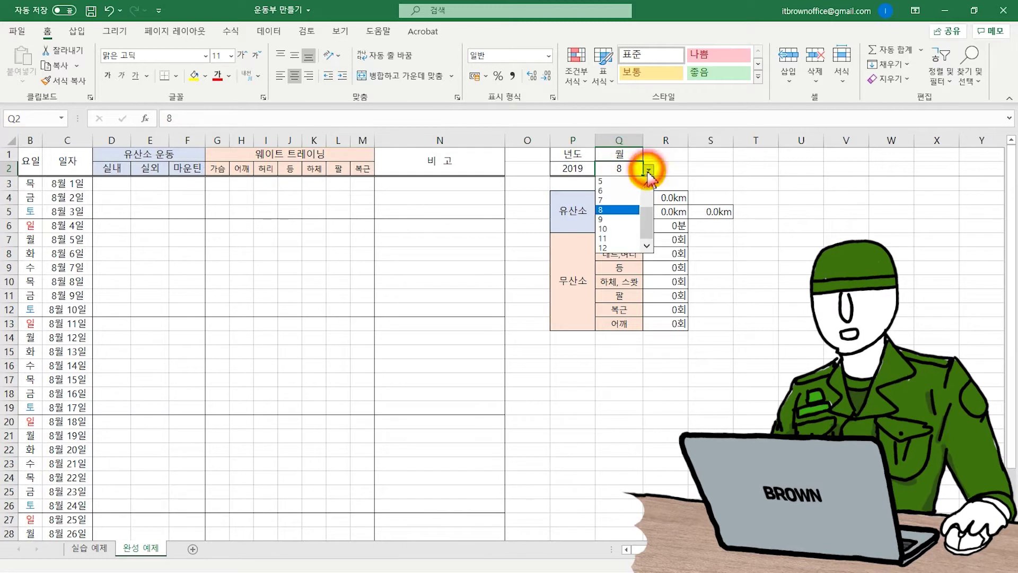
click(633, 200)
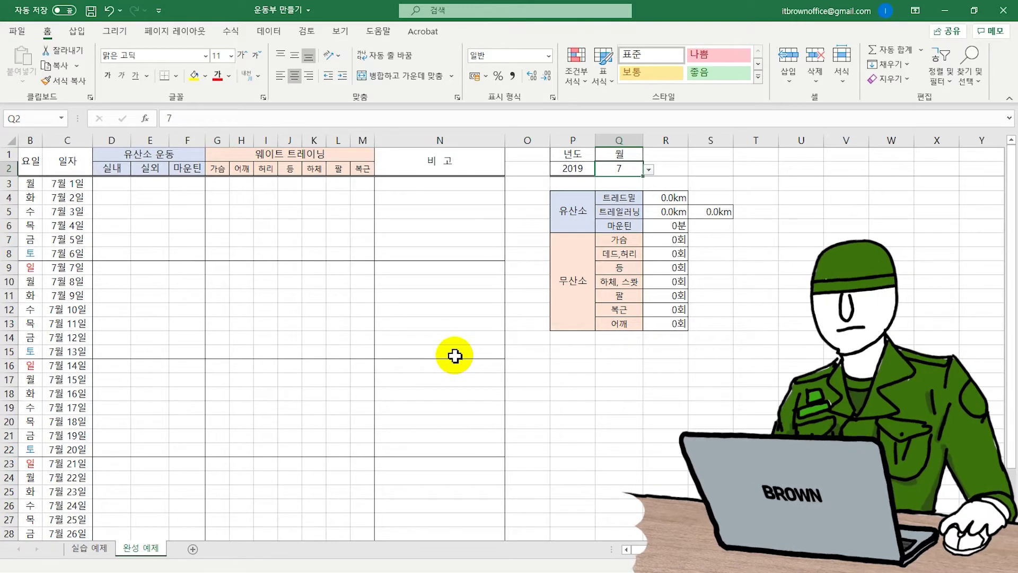
Step: Open the conditional formatting rules manager and show the rules for the current worksheet (현재 워크시트)
click(362, 296)
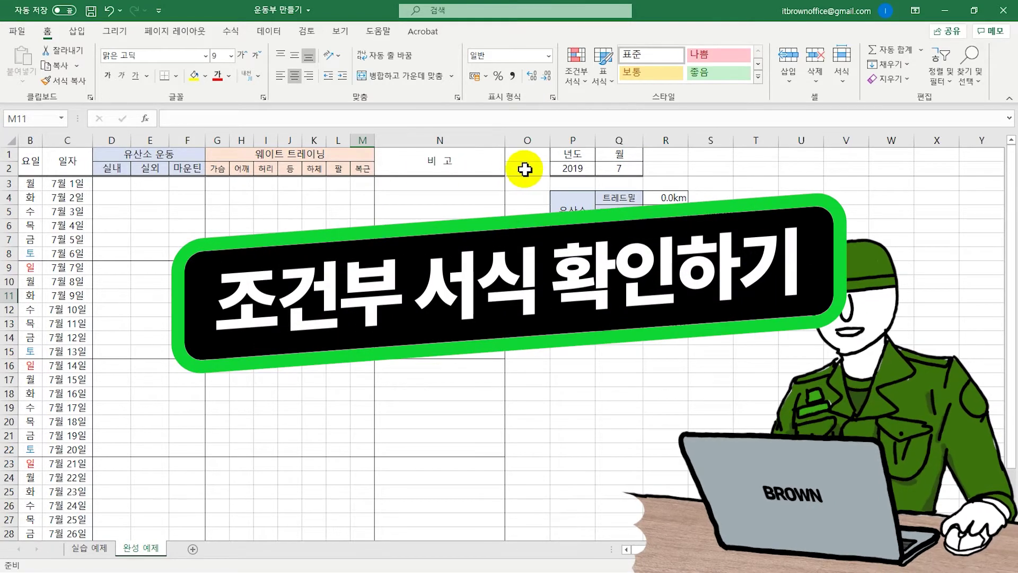
click(587, 82)
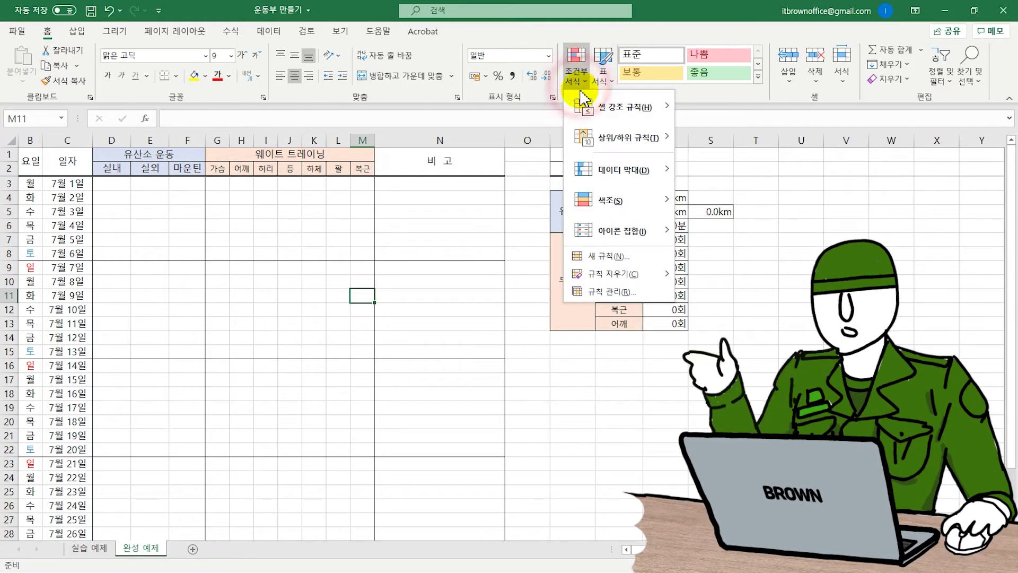
click(614, 291)
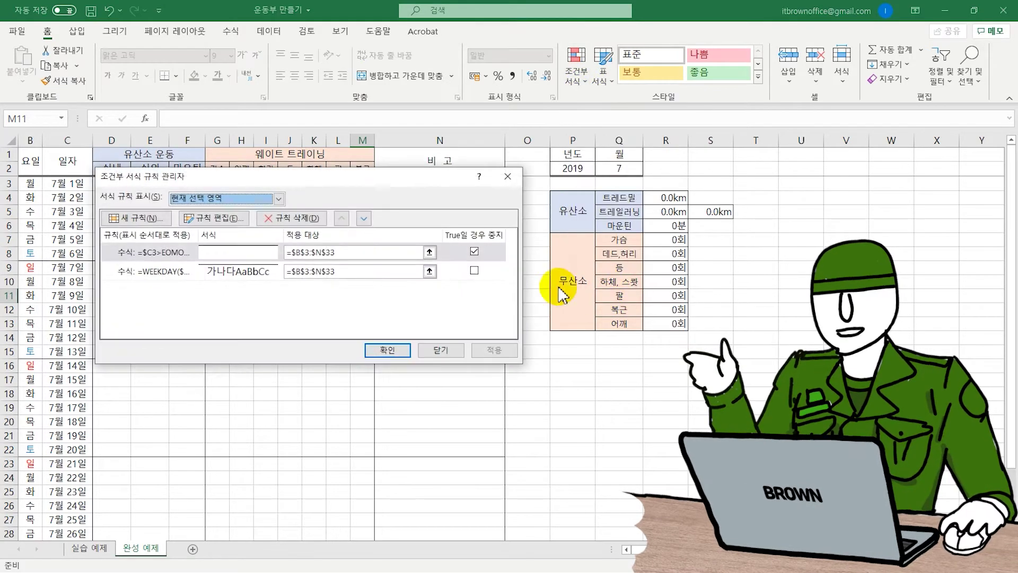
drag(215, 180, 272, 189)
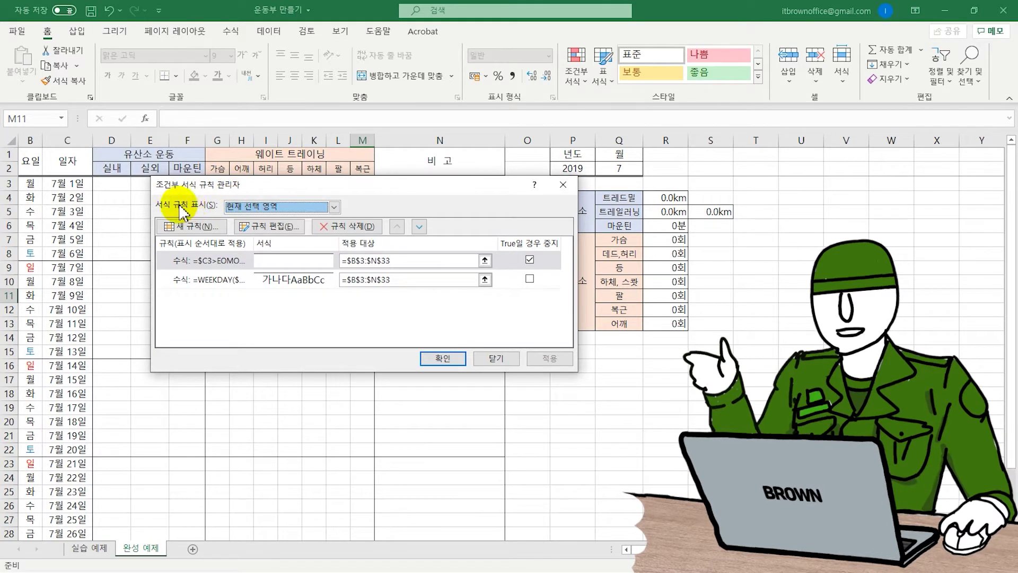
click(249, 207)
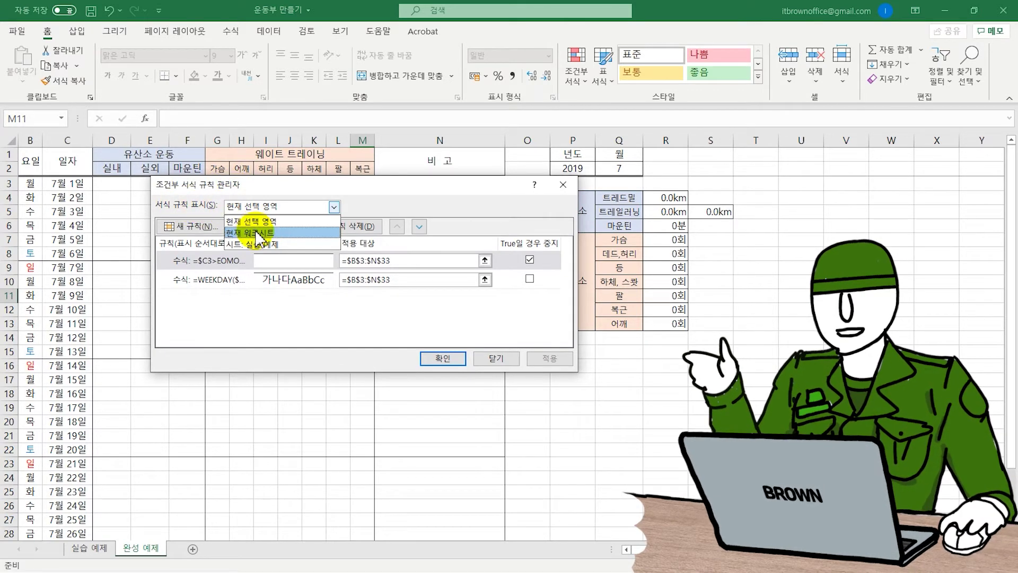
click(259, 234)
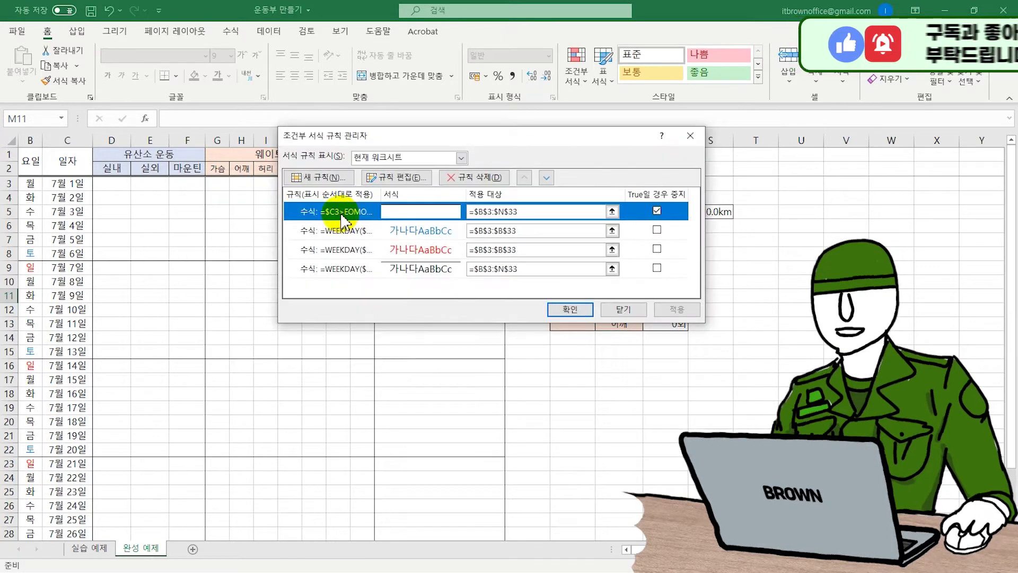
Step: Open the first conditional formatting rule and examine its EOMONTH formula and arguments
double_click(352, 215)
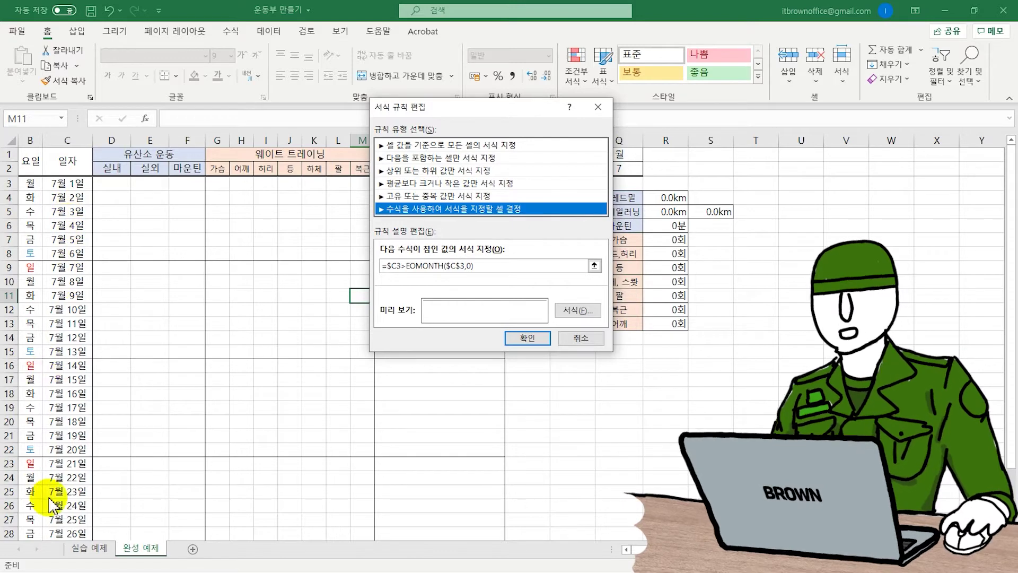
click(413, 266)
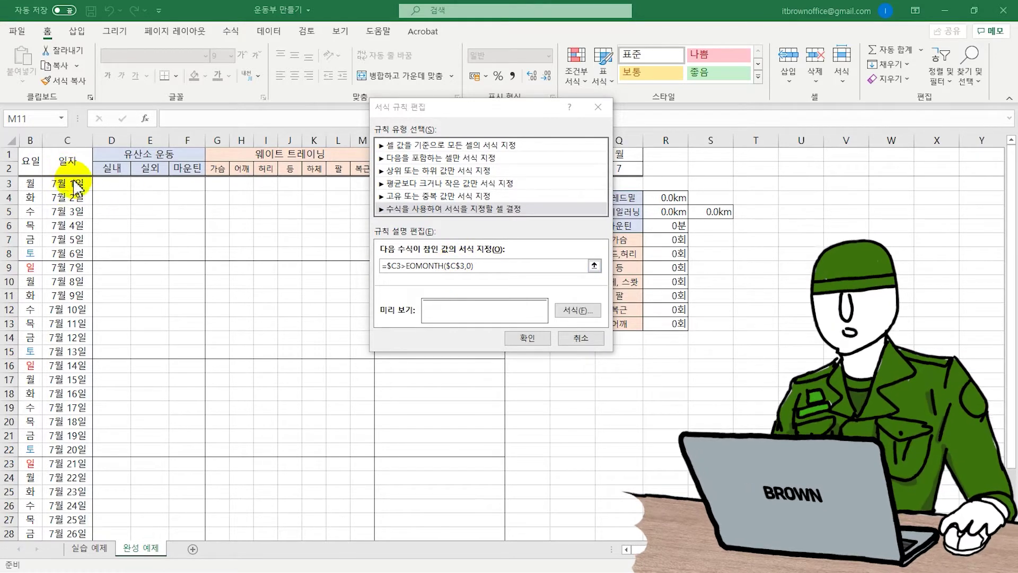
click(467, 262)
double_click(469, 264)
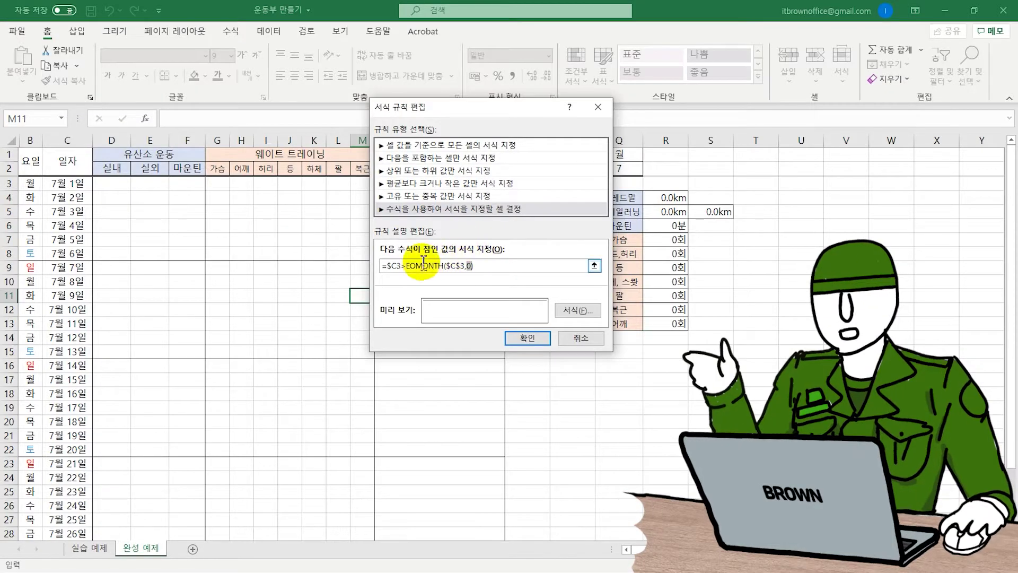
click(423, 265)
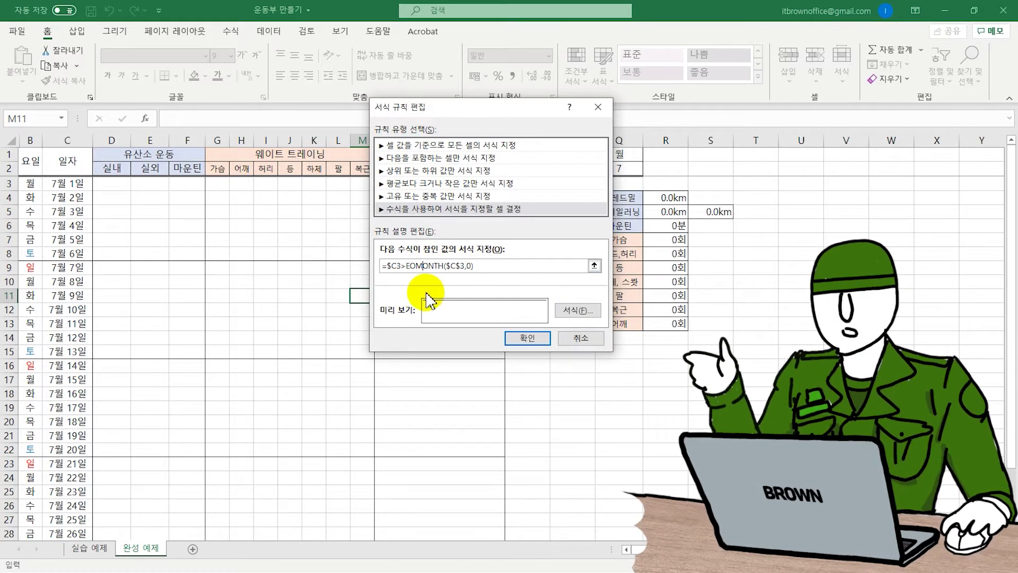
Step: Check the border format of the EOMONTH rule and return to the rules manager
click(567, 311)
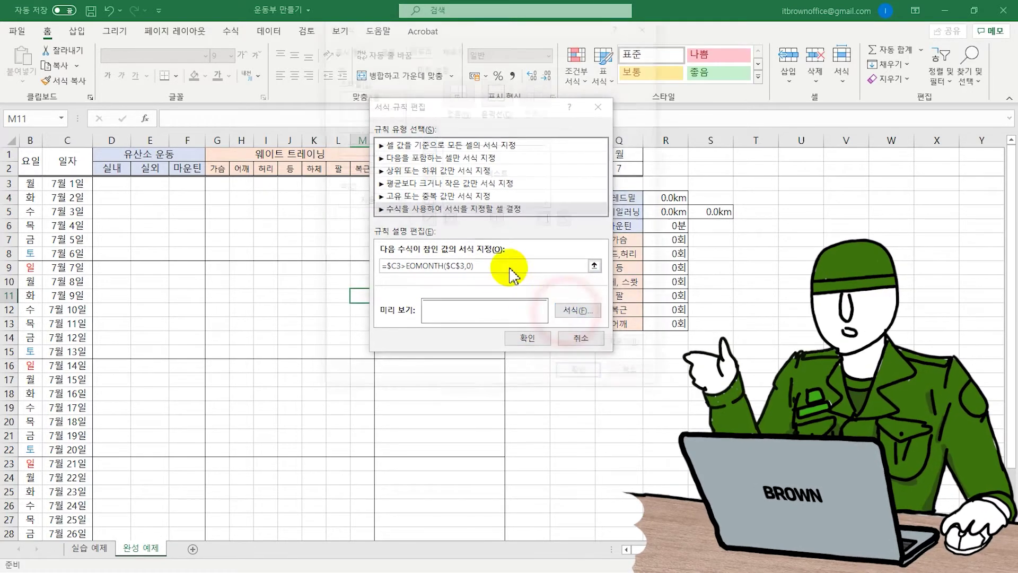
drag(445, 23, 461, 92)
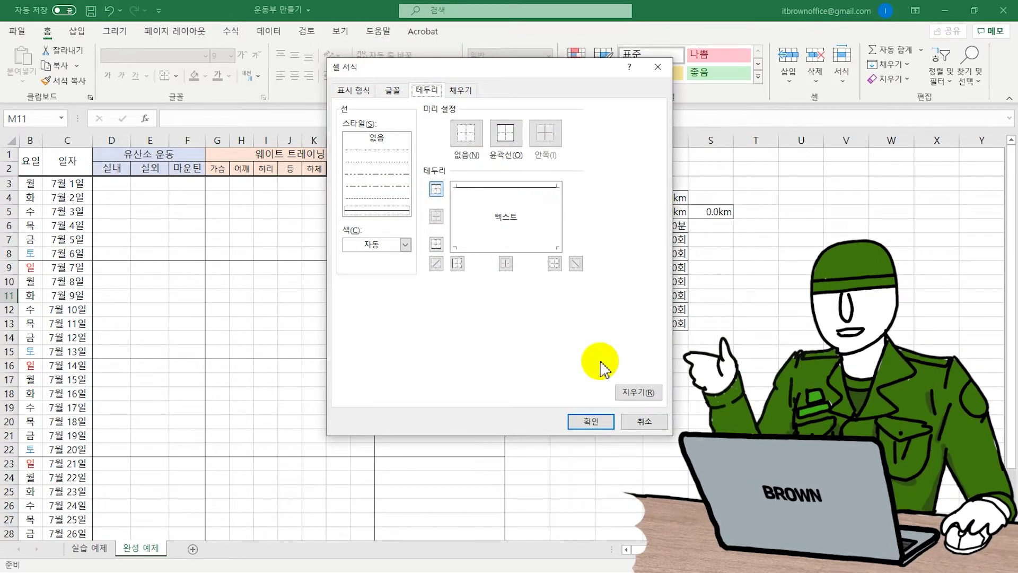
click(592, 422)
click(530, 337)
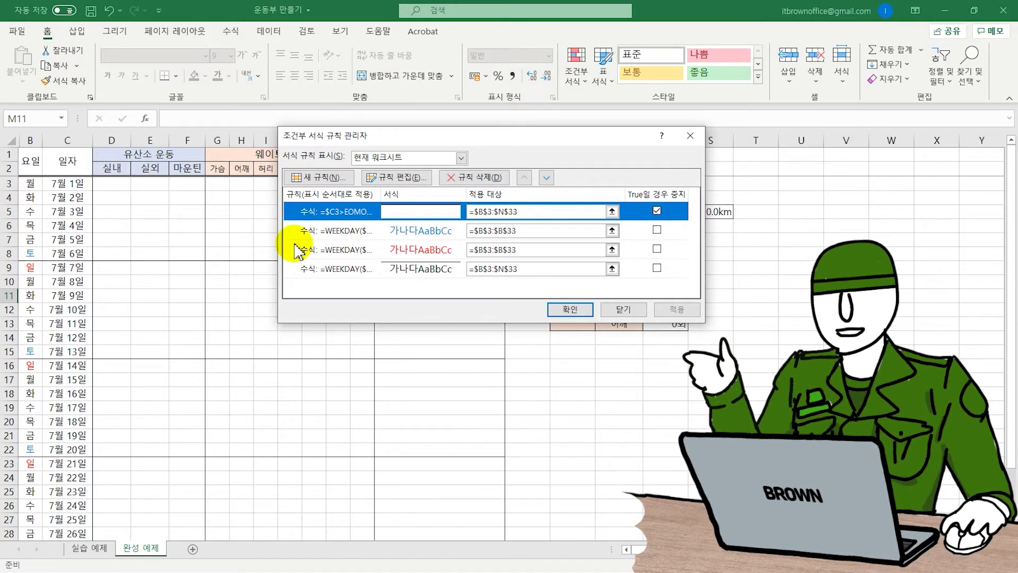
Step: Examine the formulas and font formats of the blue and red WEEKDAY rules, leaving both without changes
double_click(340, 230)
click(444, 264)
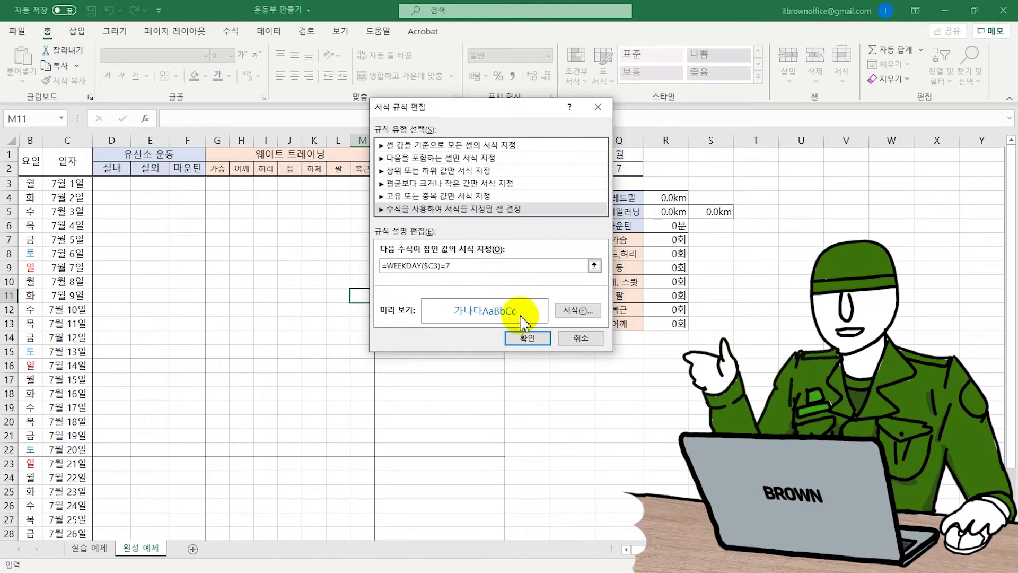
click(580, 338)
click(430, 259)
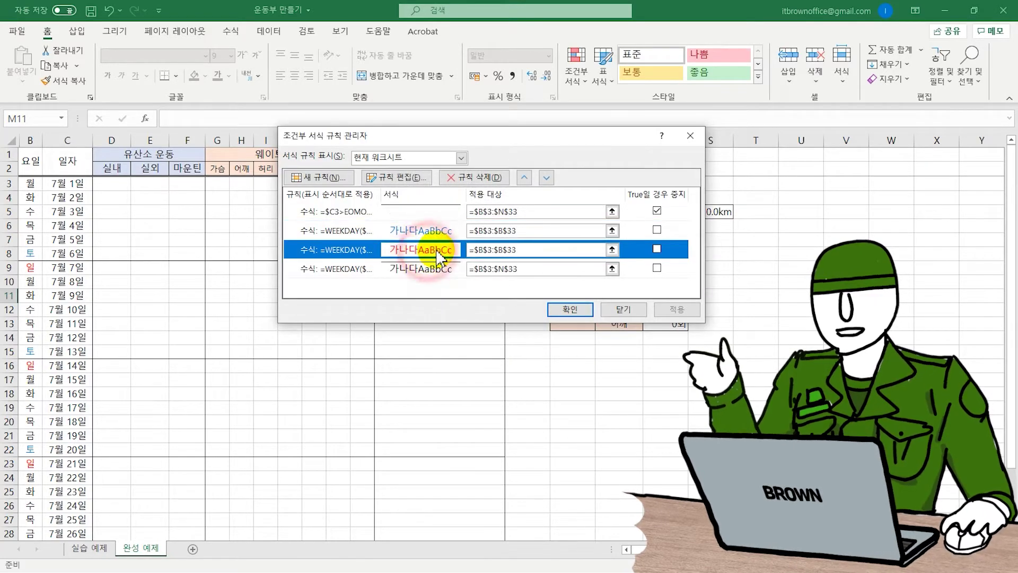
double_click(432, 250)
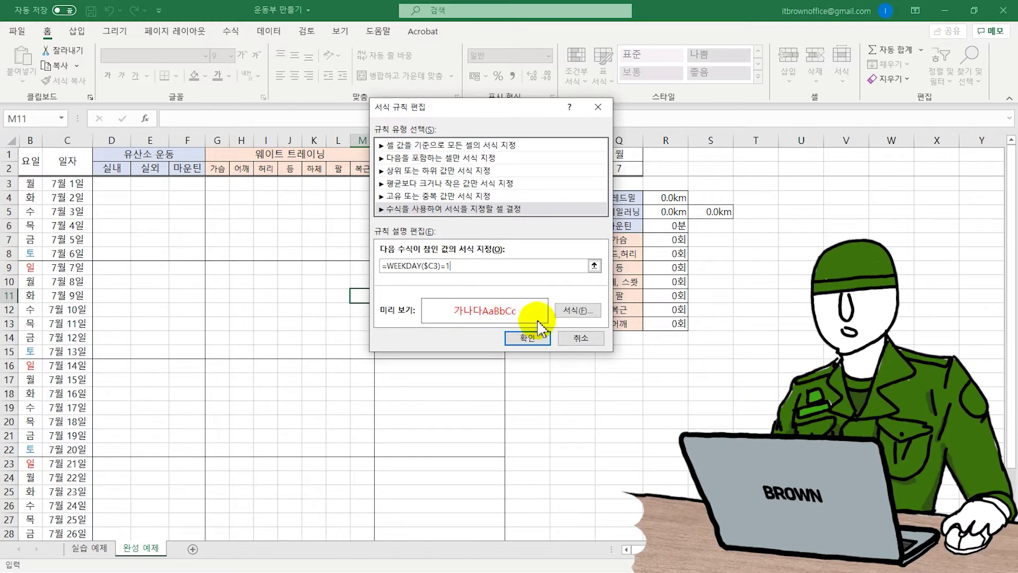
click(581, 338)
Step: Examine the formula and top-border format of the last WEEKDAY rule, which applies to $B$3:$N$33
double_click(380, 270)
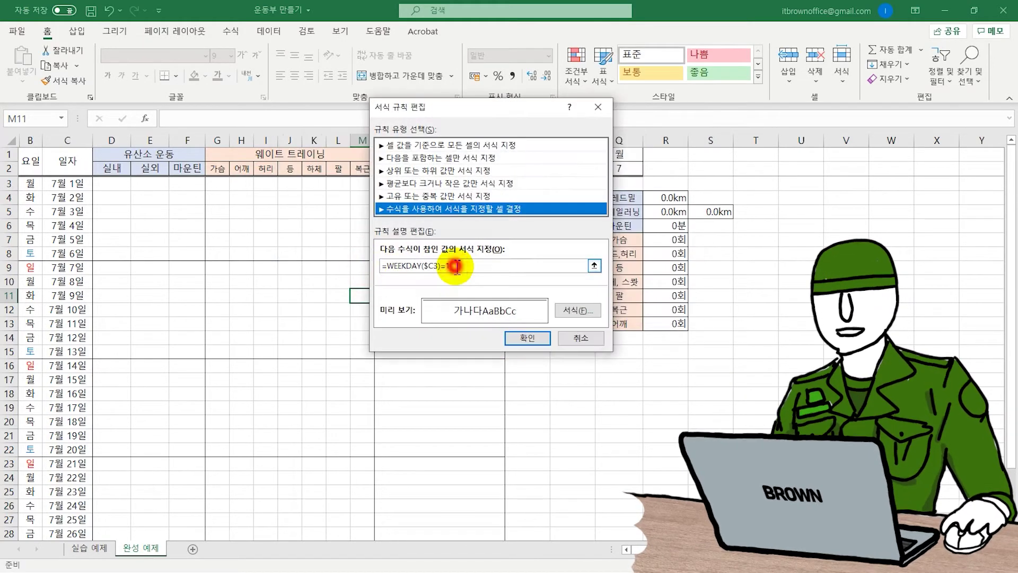
click(392, 266)
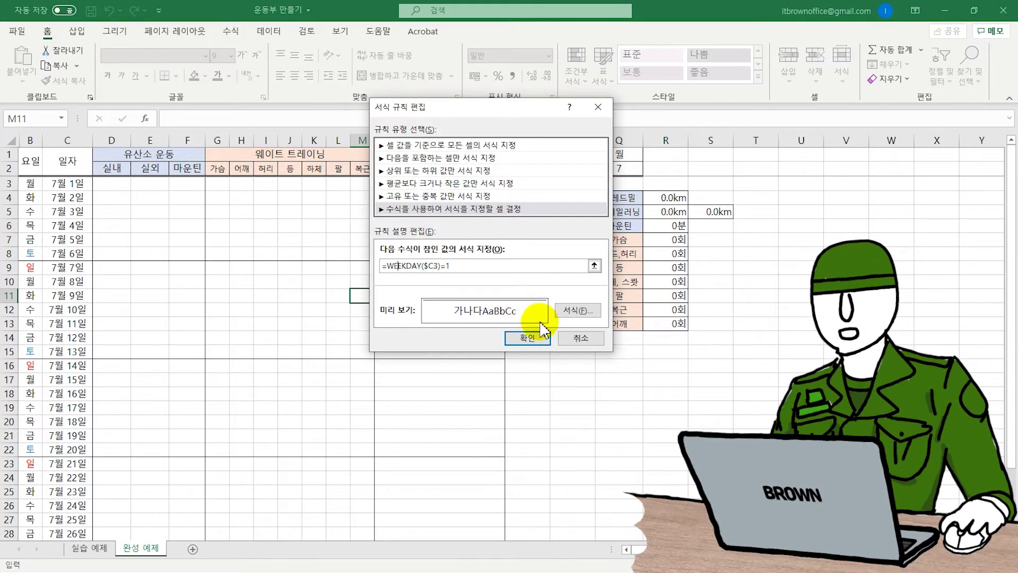
click(528, 338)
click(594, 316)
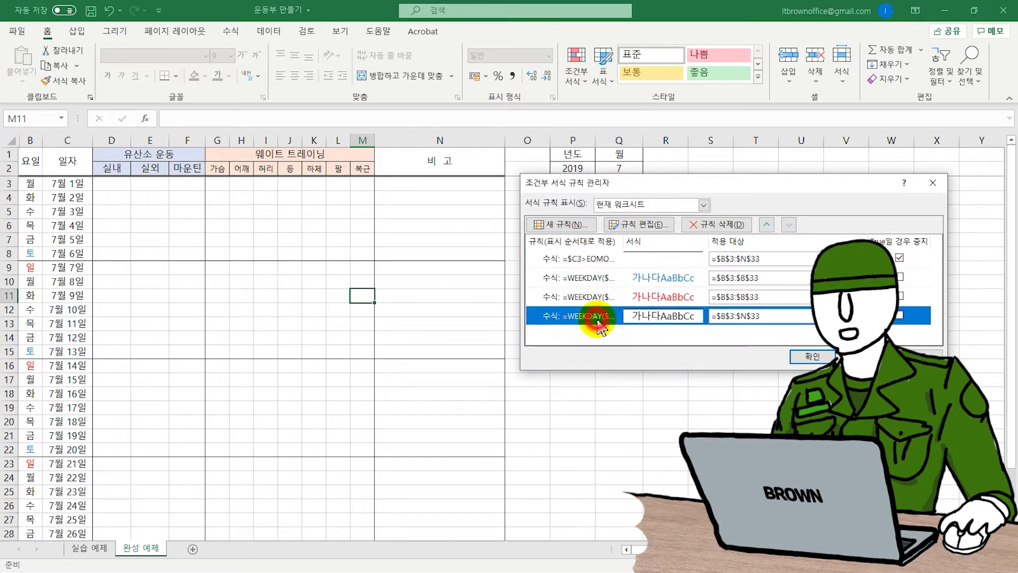
Step: Return to the first conditional formatting rule and close the rules manager
click(599, 259)
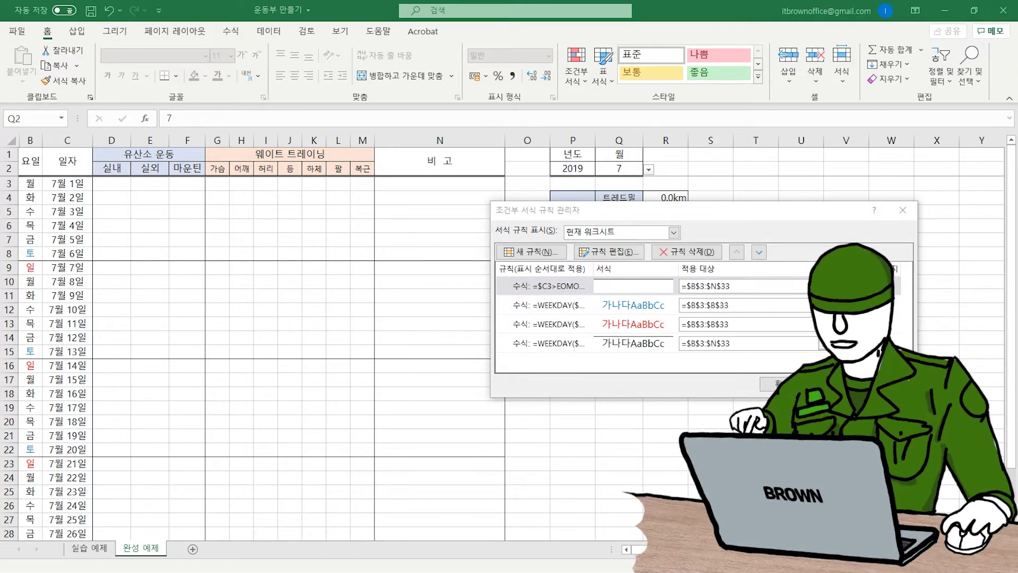
click(810, 321)
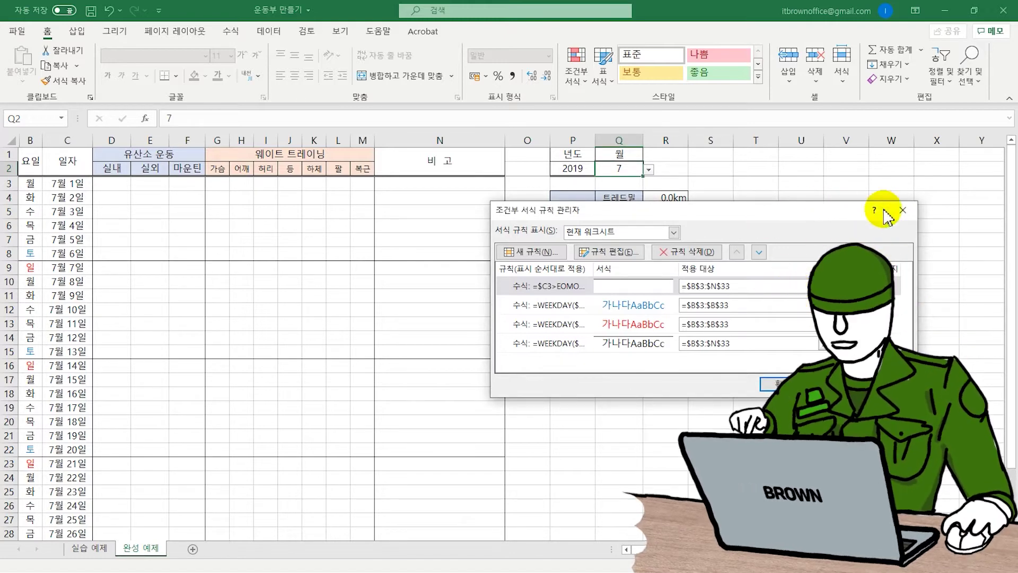
click(772, 384)
click(570, 184)
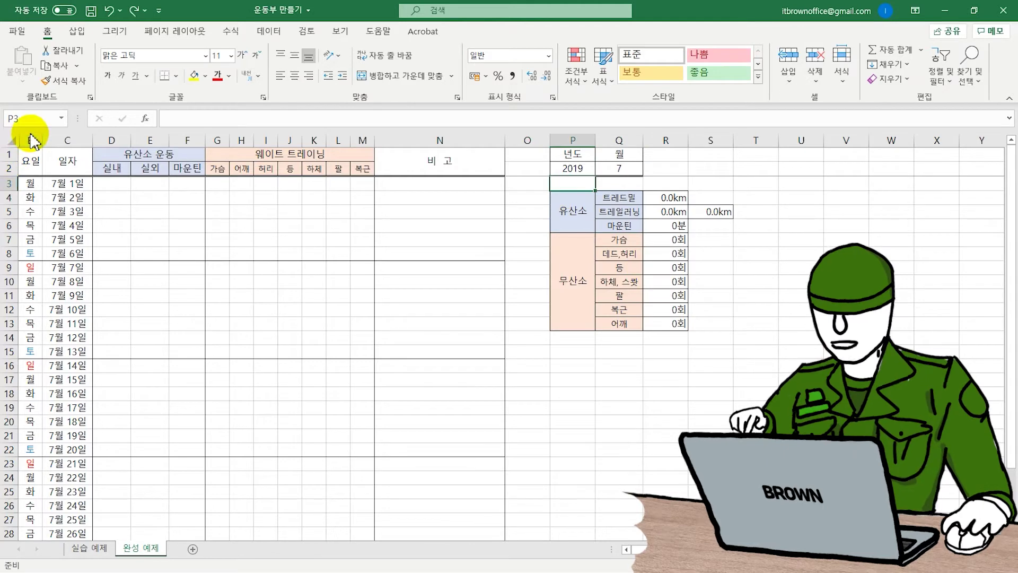
Step: Unhide column A beside the weekday column on the finished sheet
drag(33, 140, 11, 140)
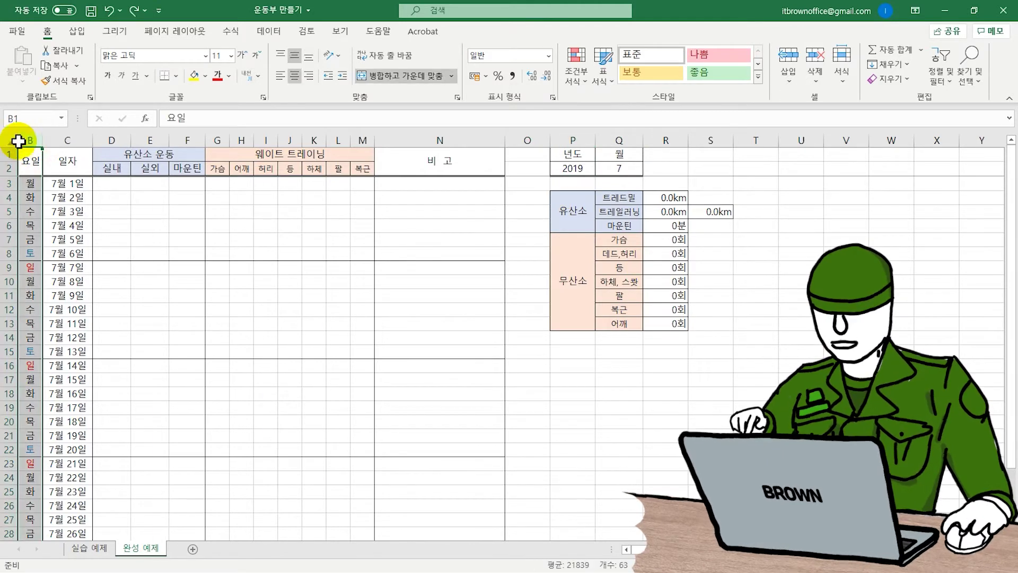
right_click(11, 140)
click(80, 353)
click(143, 215)
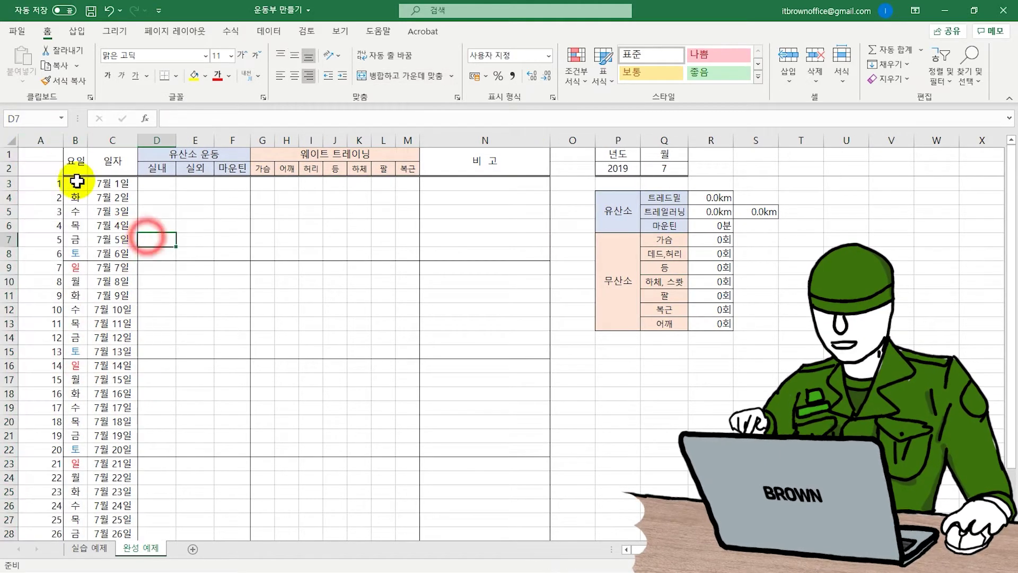
Step: Examine the day numbers in column A from row 3 to row 33
click(46, 140)
click(47, 183)
scroll(69, 318, down, 2)
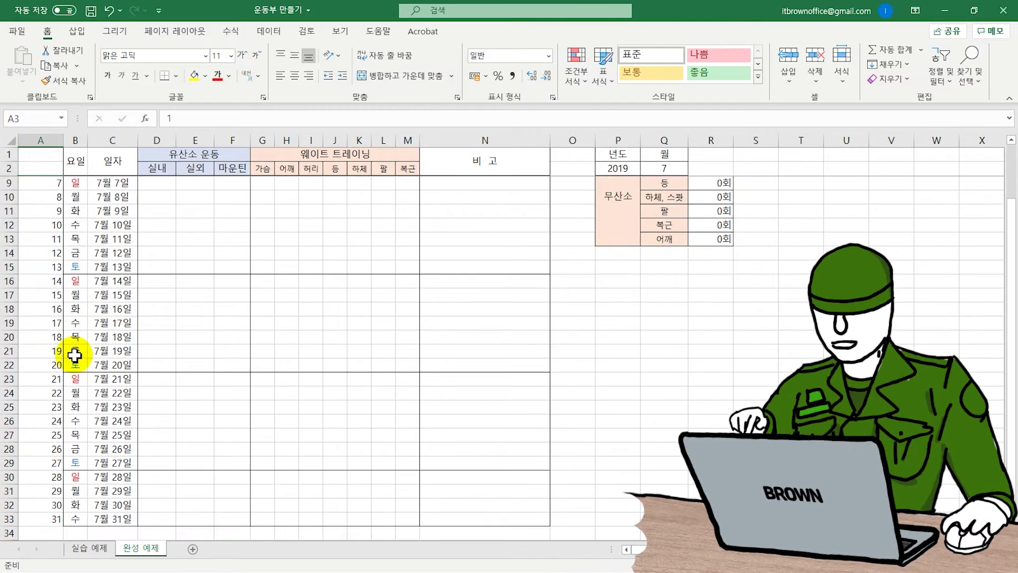
click(59, 519)
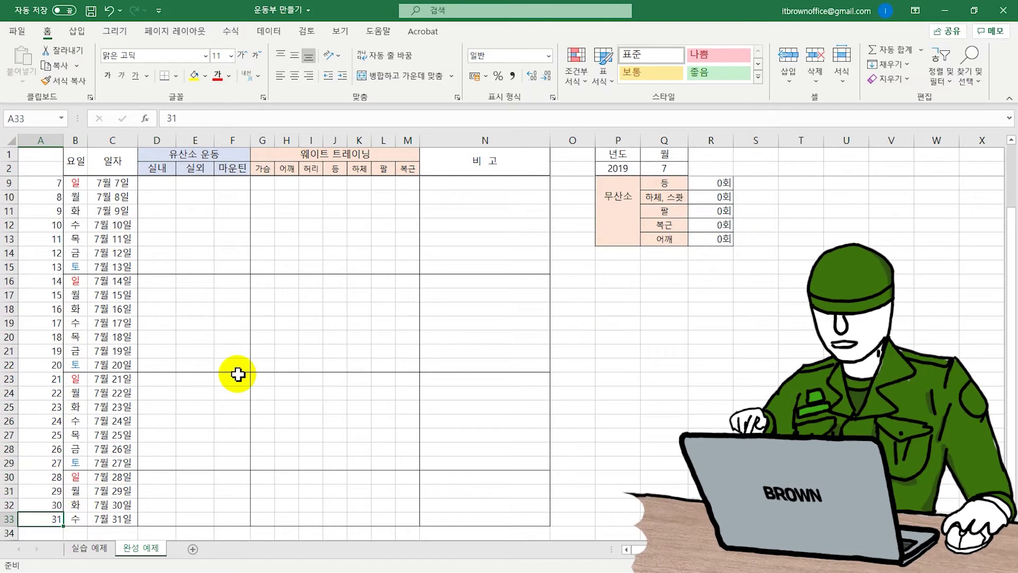
Step: Examine the DATE formula and its year, month and day arguments in date cell C3
scroll(238, 375, up, 2)
click(113, 183)
drag(174, 118, 198, 120)
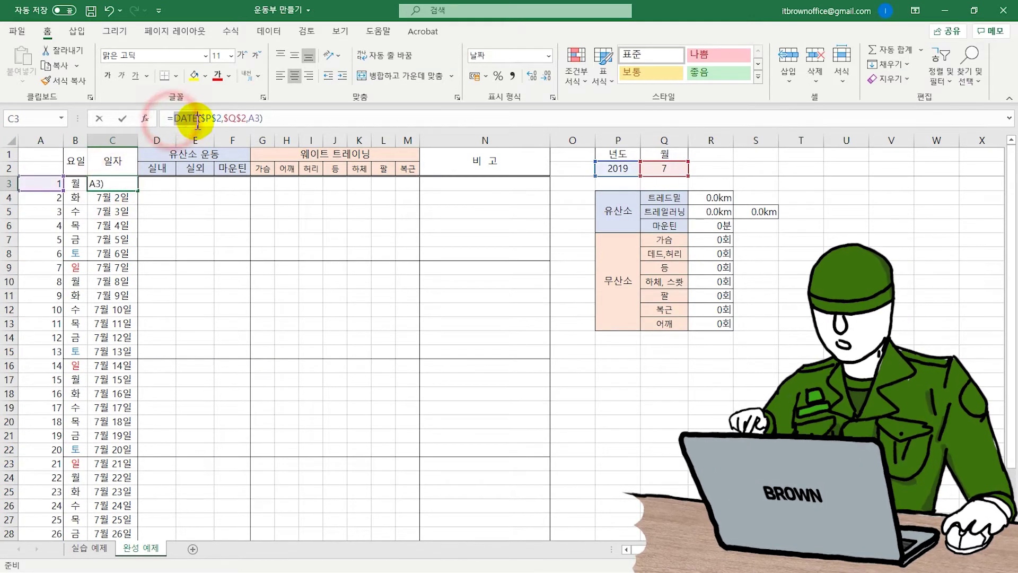
click(215, 118)
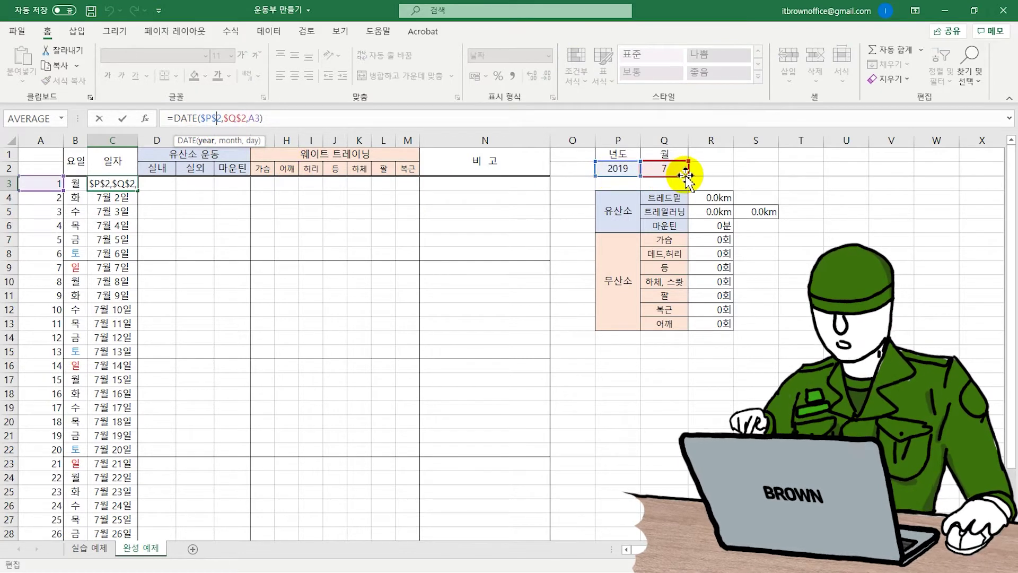
Step: Examine the formula and custom number format of weekday cell B3, closing the cell format settings without changes
click(83, 184)
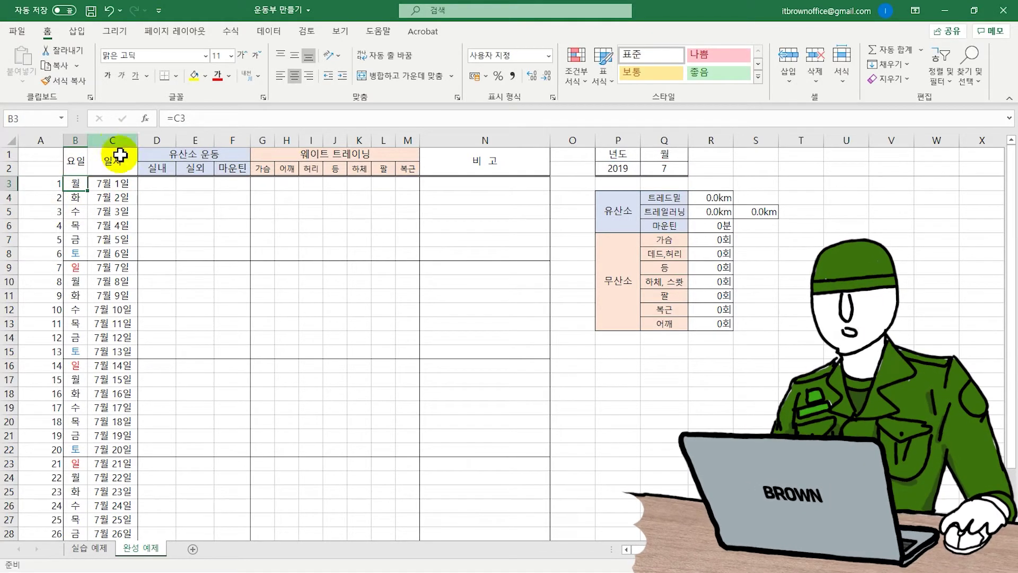
right_click(74, 184)
click(146, 472)
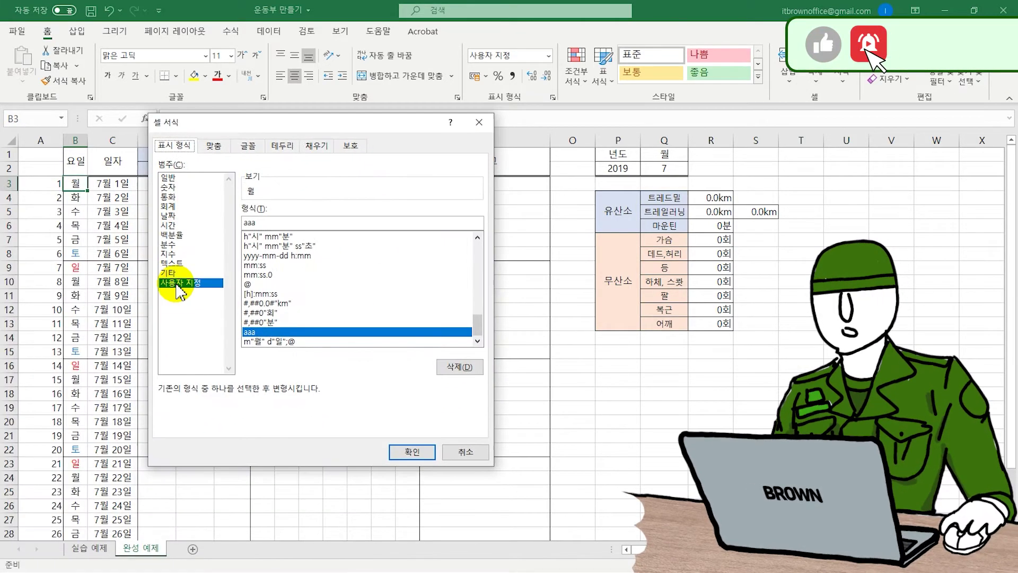
click(257, 222)
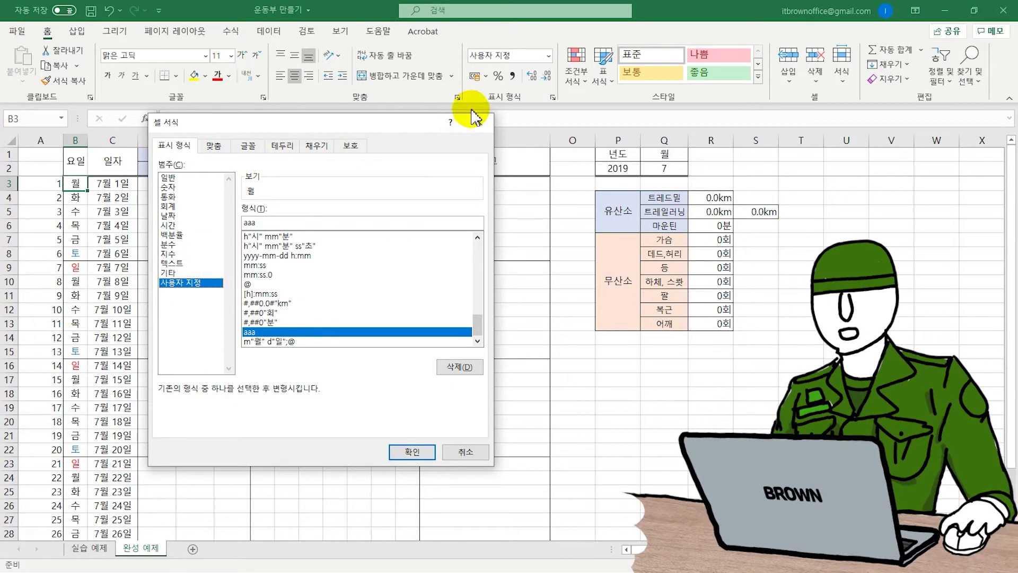
click(480, 127)
Step: Examine the month cell and the summary formulas in R4:R13, and review columns A to C and the year/month cells
click(667, 169)
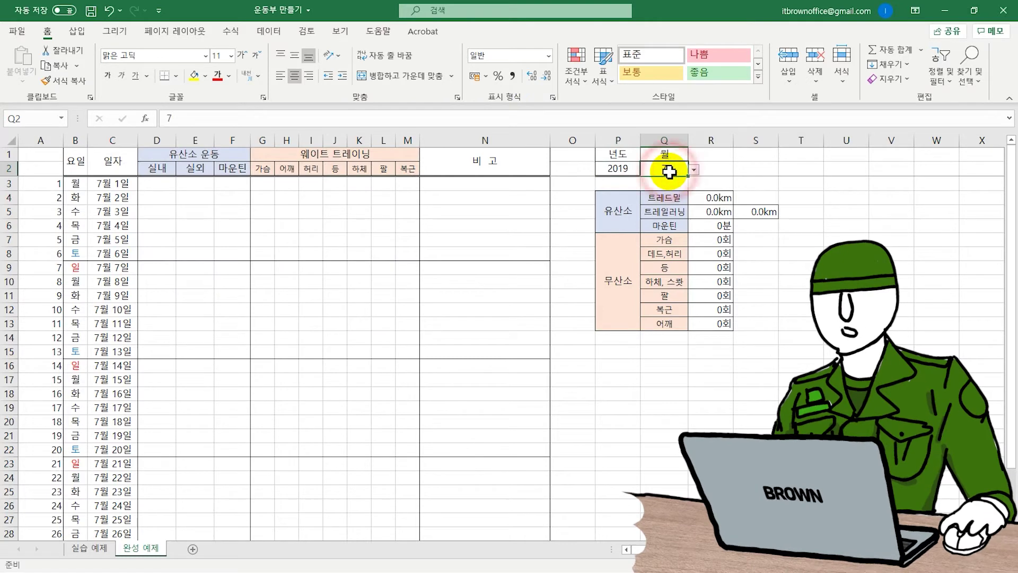
drag(719, 198, 723, 324)
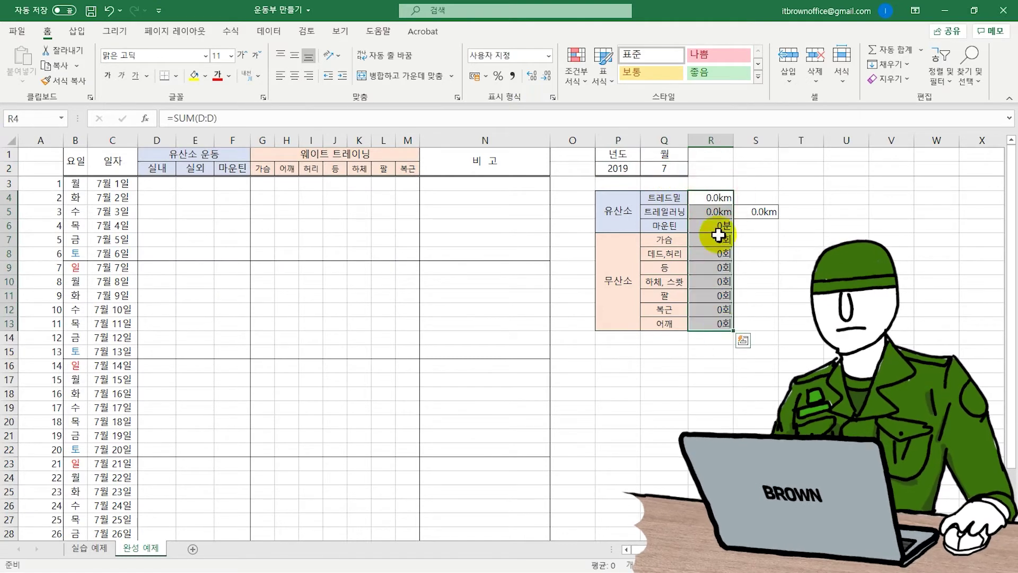
click(723, 200)
click(724, 211)
click(716, 285)
click(716, 255)
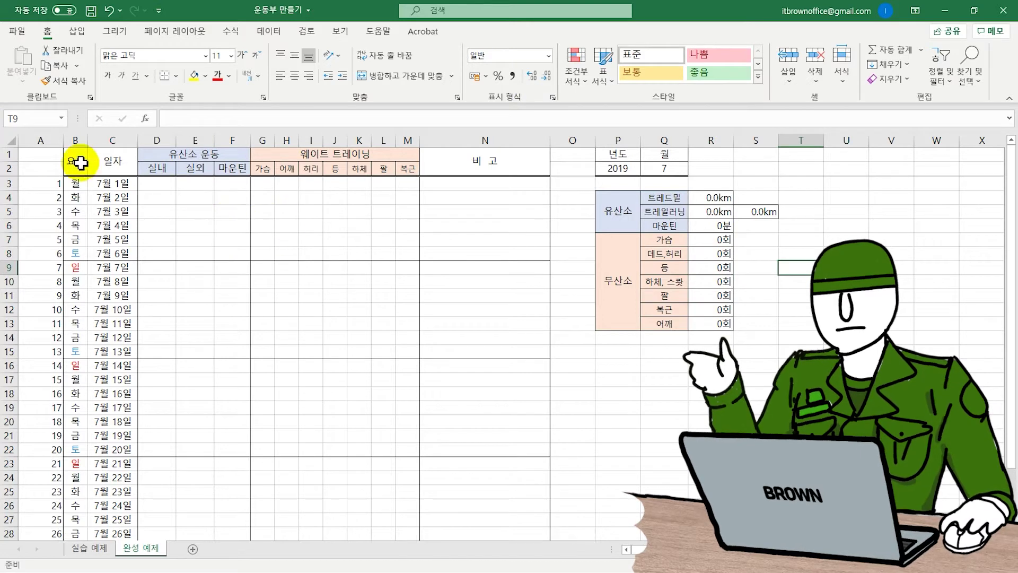
drag(38, 139, 116, 134)
drag(615, 154, 669, 173)
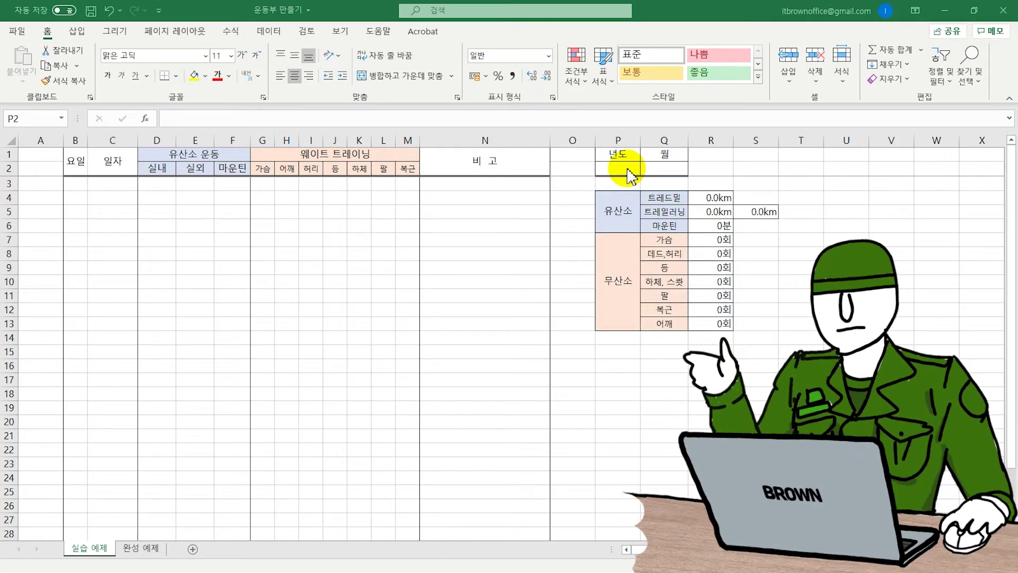
Step: Add a list data validation to year cell P2 on the 실습 예제 sheet with the source 2020, 2021, 2022
click(631, 175)
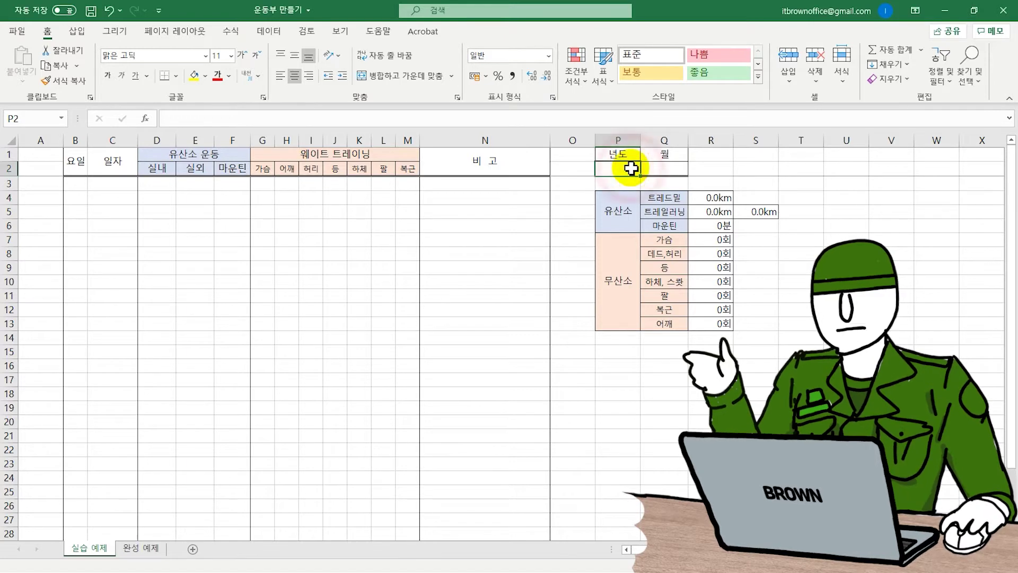
click(270, 32)
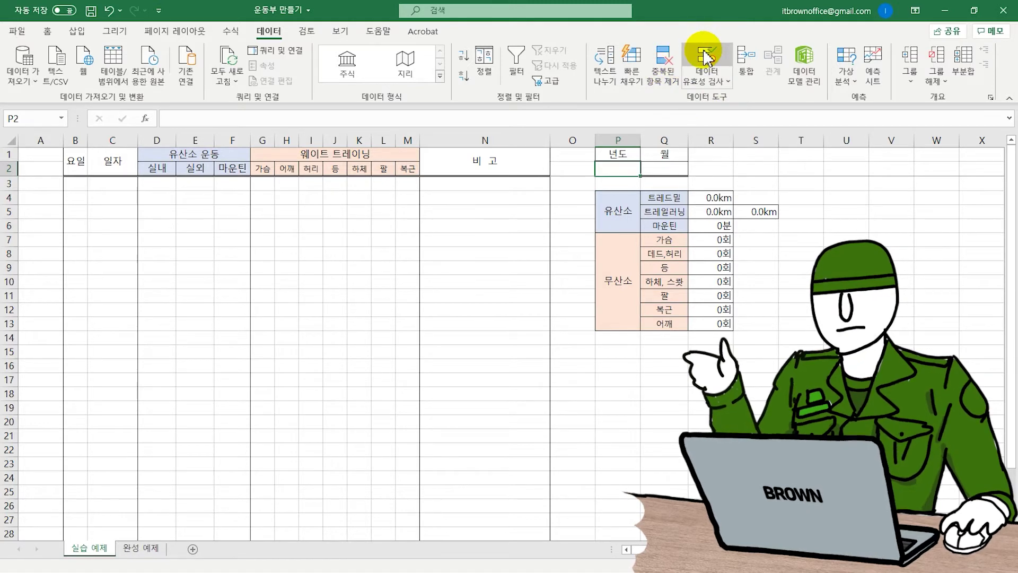
click(705, 56)
drag(648, 164, 395, 141)
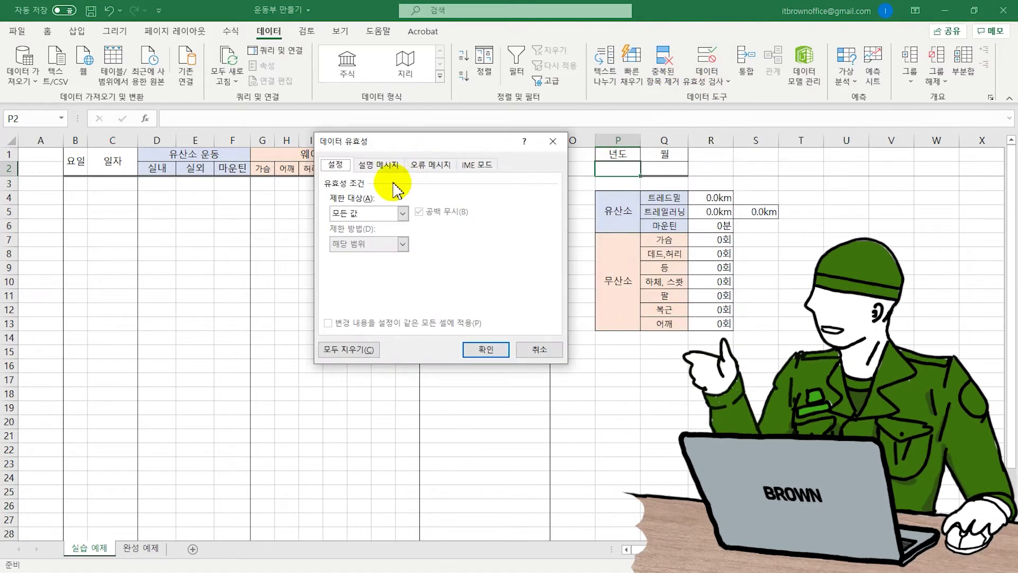
click(395, 214)
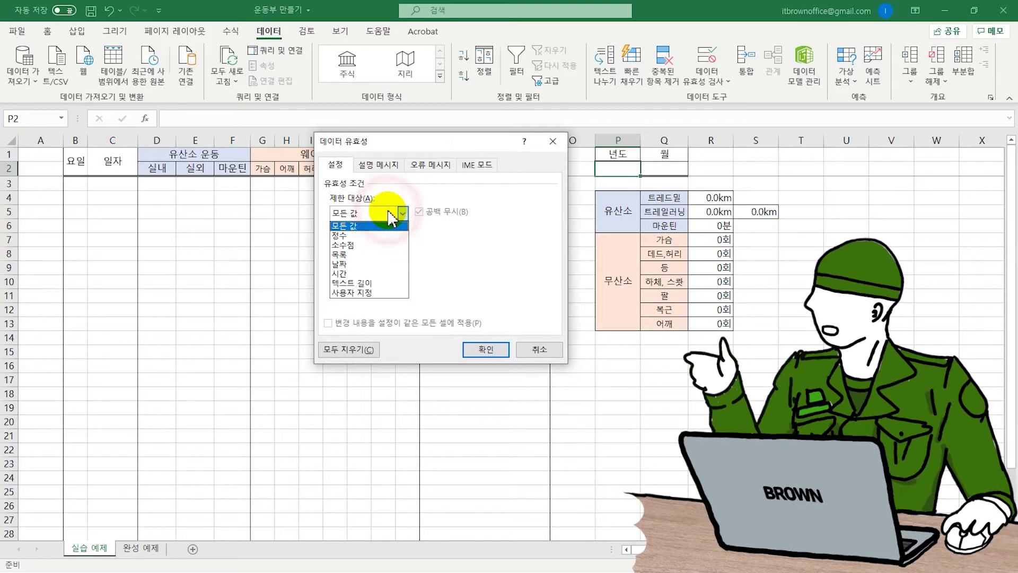
click(382, 253)
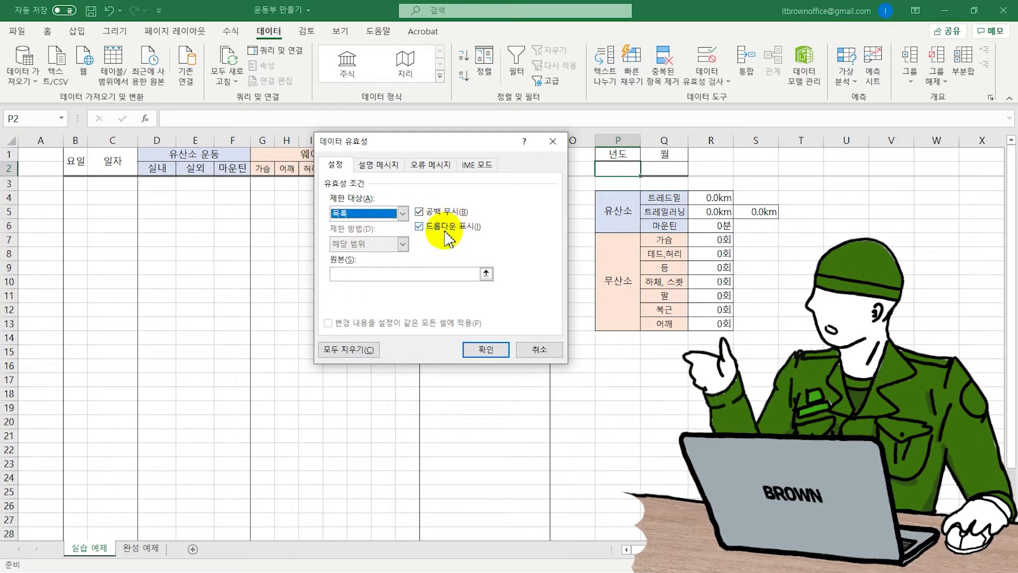
click(418, 272)
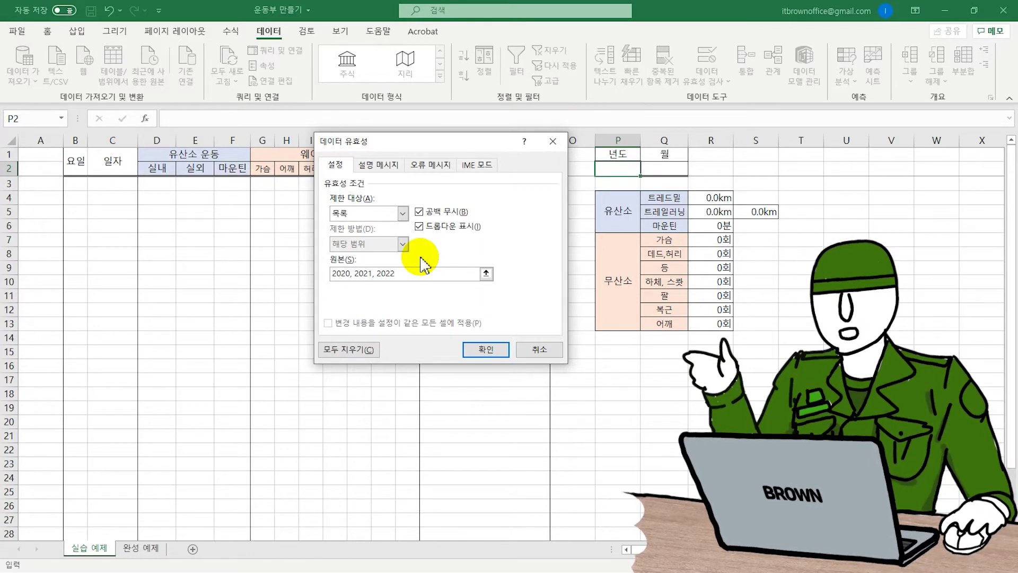
click(482, 349)
Step: Add a list data validation to month cell Q2 with the values 1 through 12 as its source
click(680, 168)
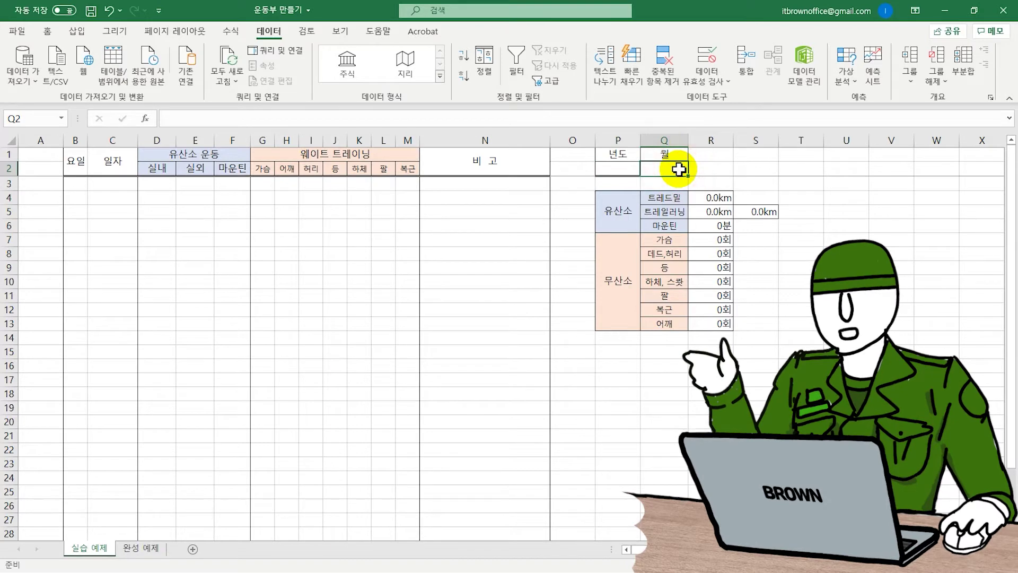
click(709, 53)
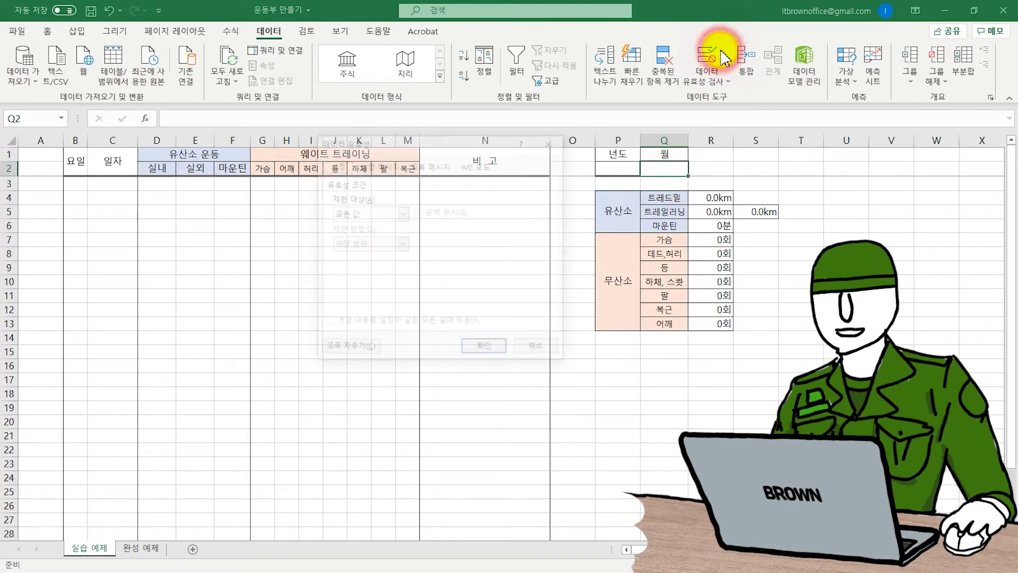
click(358, 213)
click(372, 254)
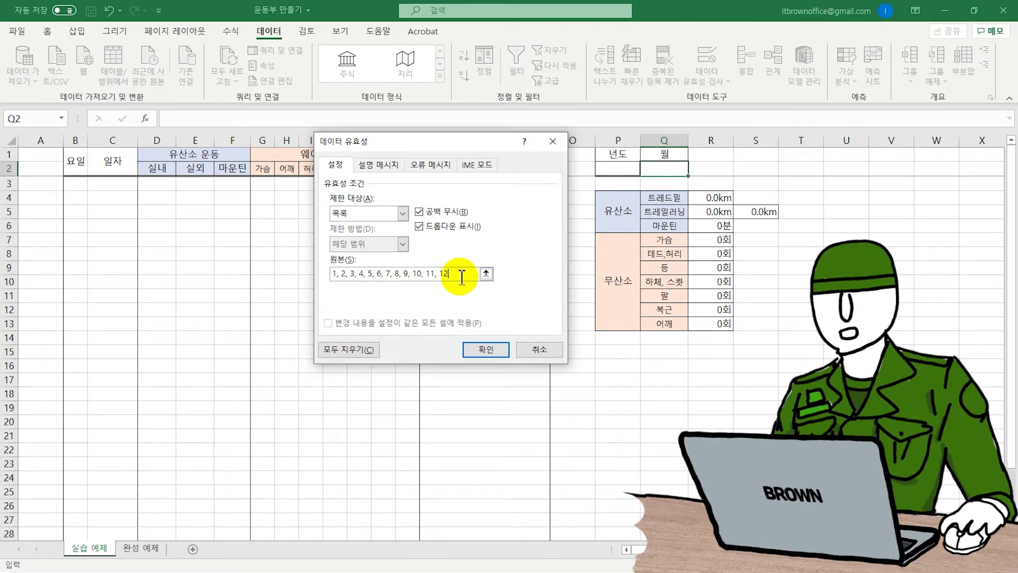
click(484, 349)
Step: Choose 2020 as the year in P2 and 8 as the month in Q2 from their lists
click(626, 169)
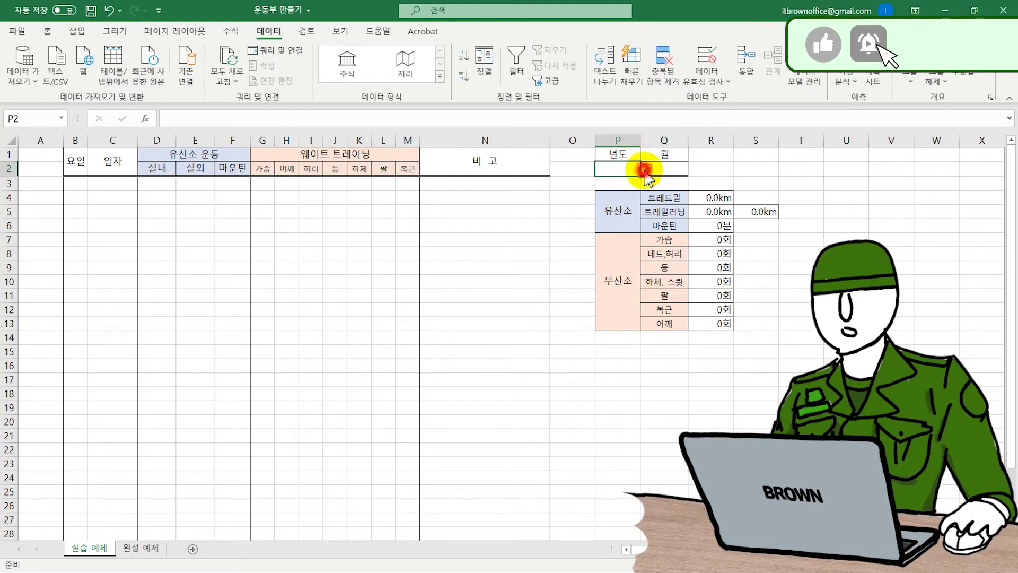
click(646, 169)
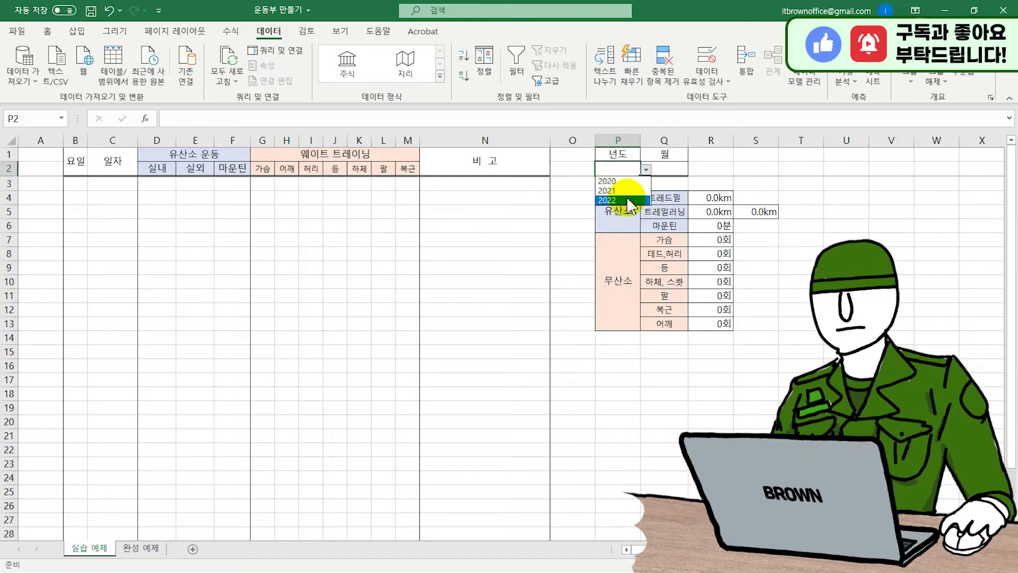
click(636, 183)
click(666, 169)
click(694, 169)
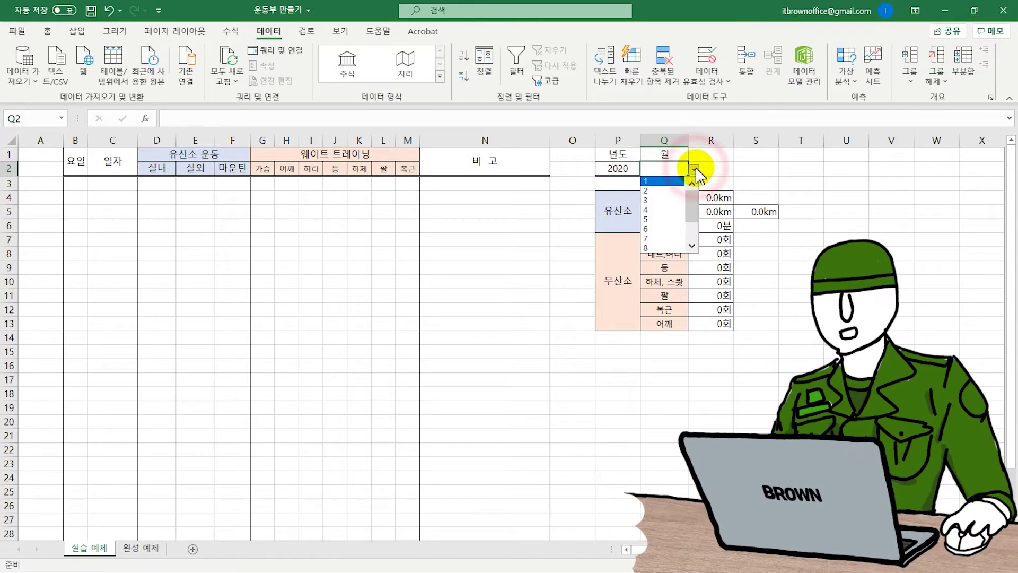
click(663, 247)
click(707, 167)
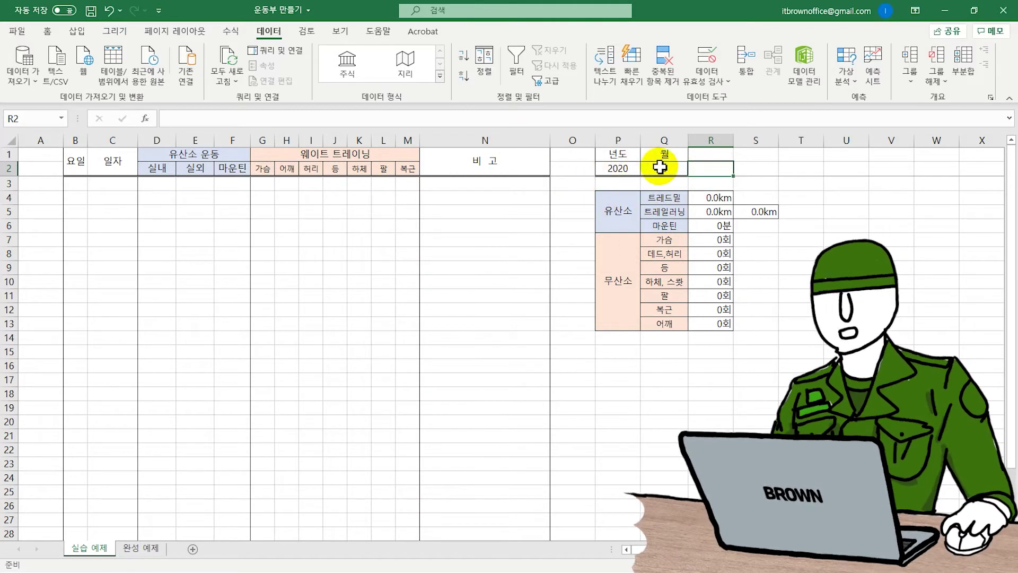
Step: Enter 1 in A3 and fill the day series down to 31 in A33
click(55, 180)
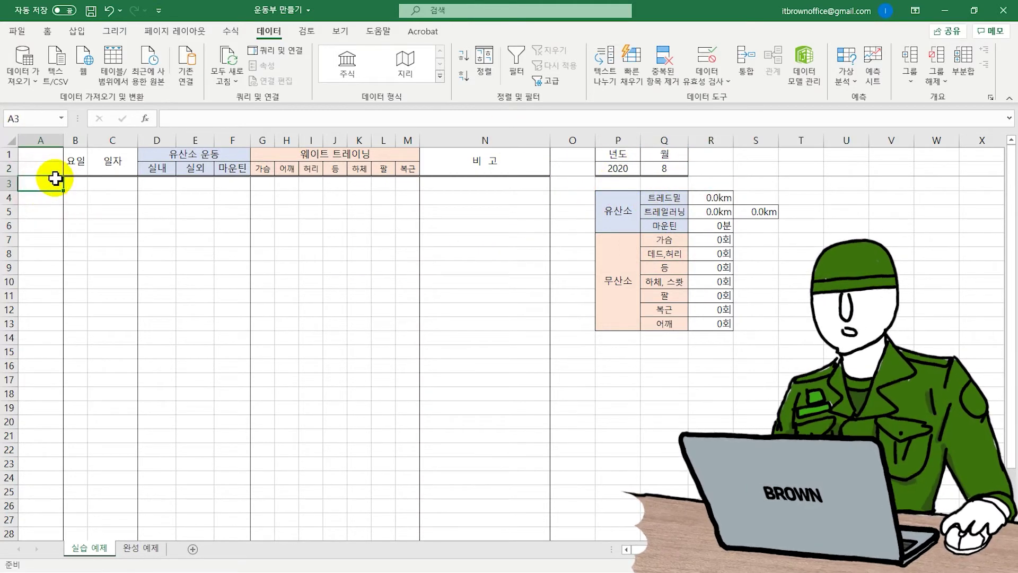
key(Down)
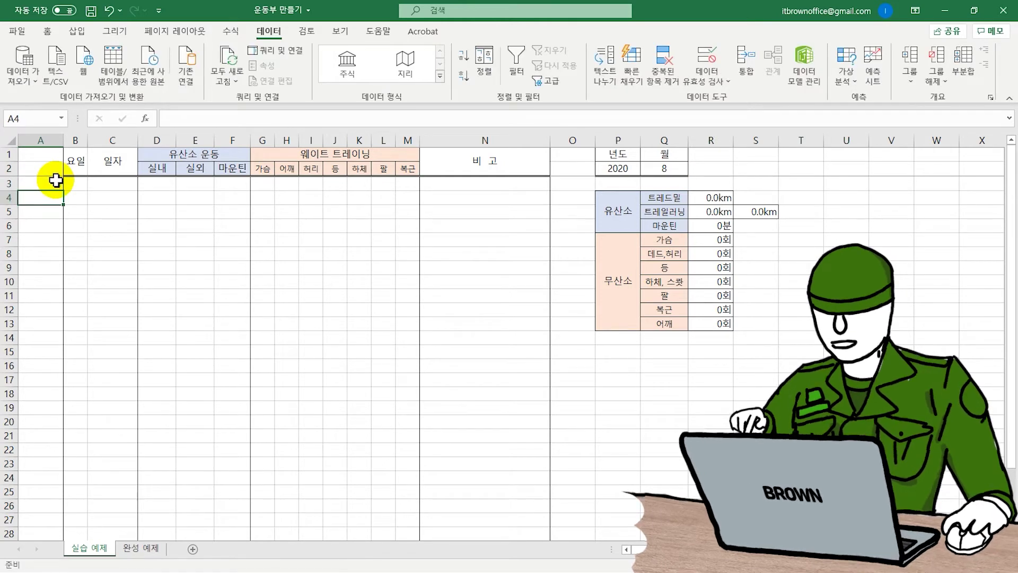
key(Up)
drag(65, 189, 66, 454)
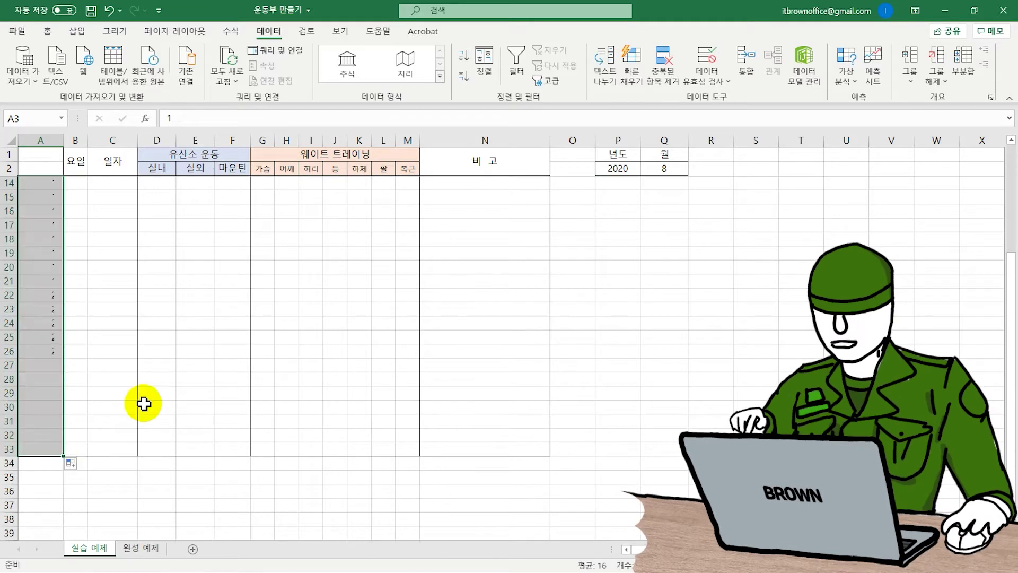
click(49, 448)
scroll(75, 446, up, 4)
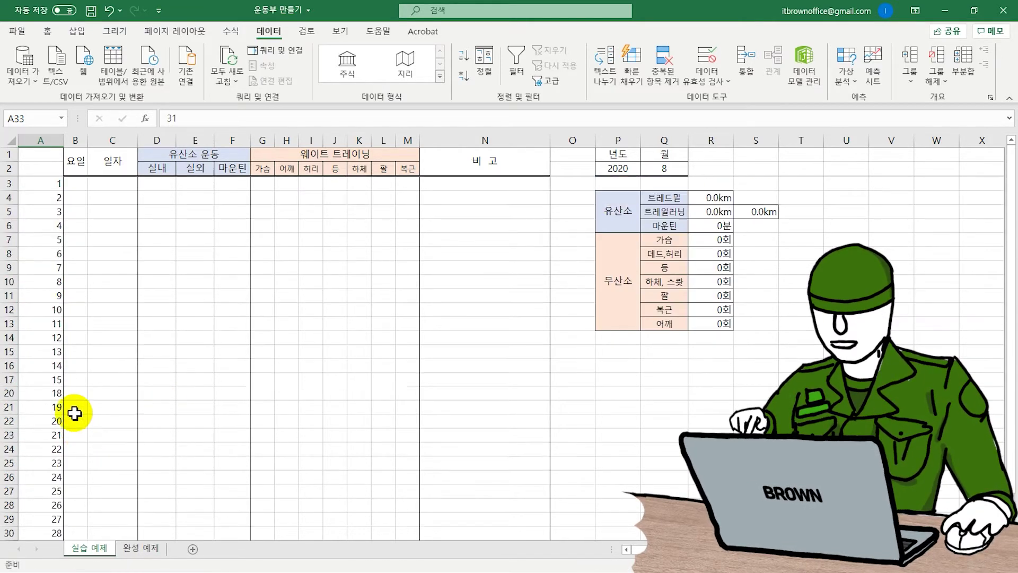
Step: Enter =DATE($P$2,$Q$2,A3) in C3 to build the date from the year, month and day number
click(100, 181)
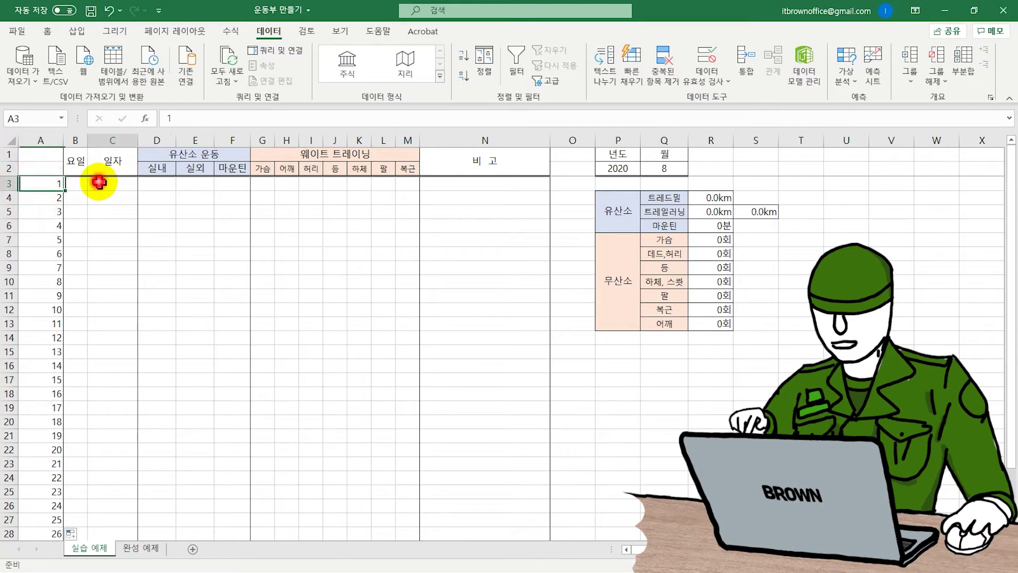
text(=da)
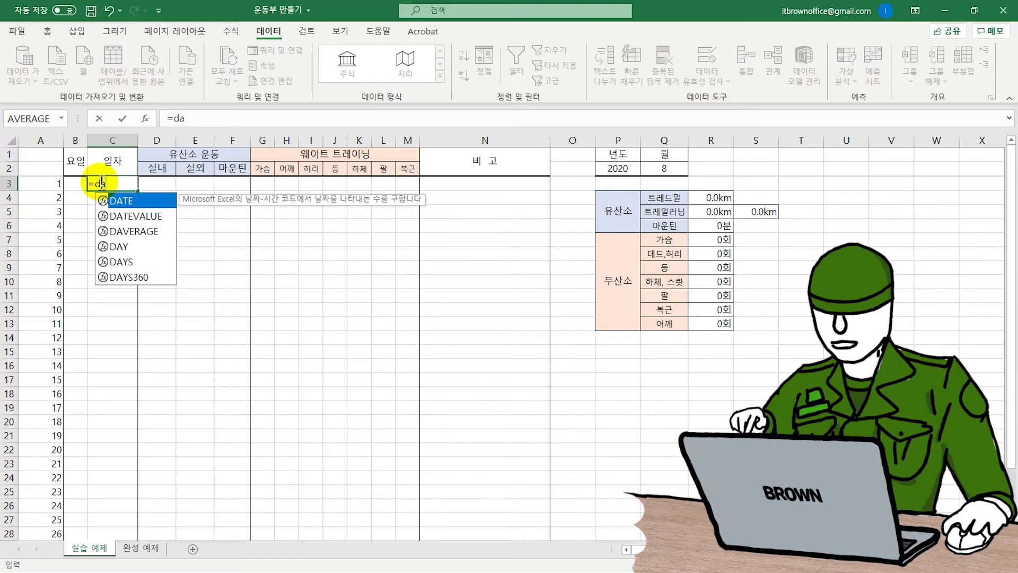
key(Tab)
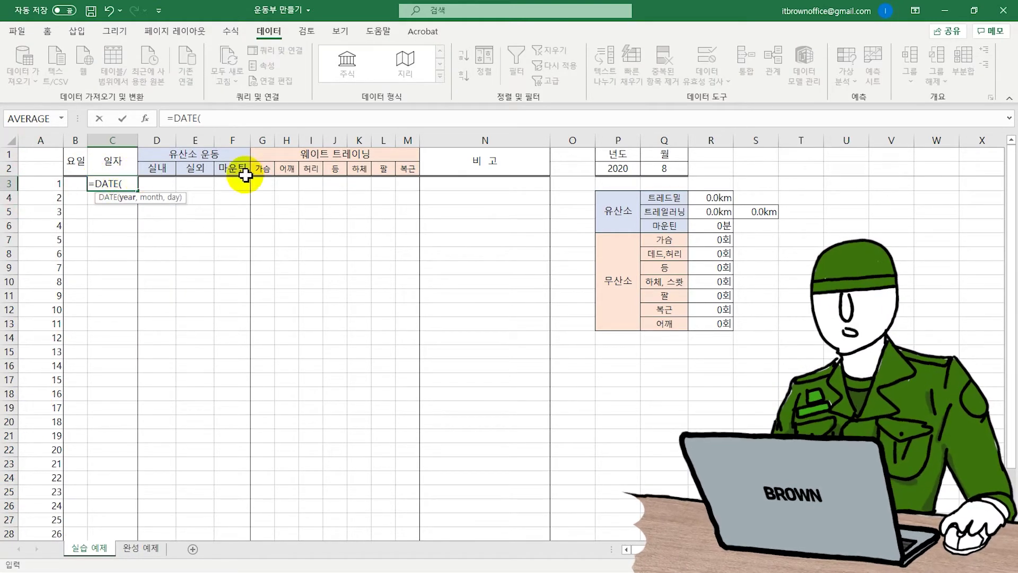
click(618, 168)
text(,)
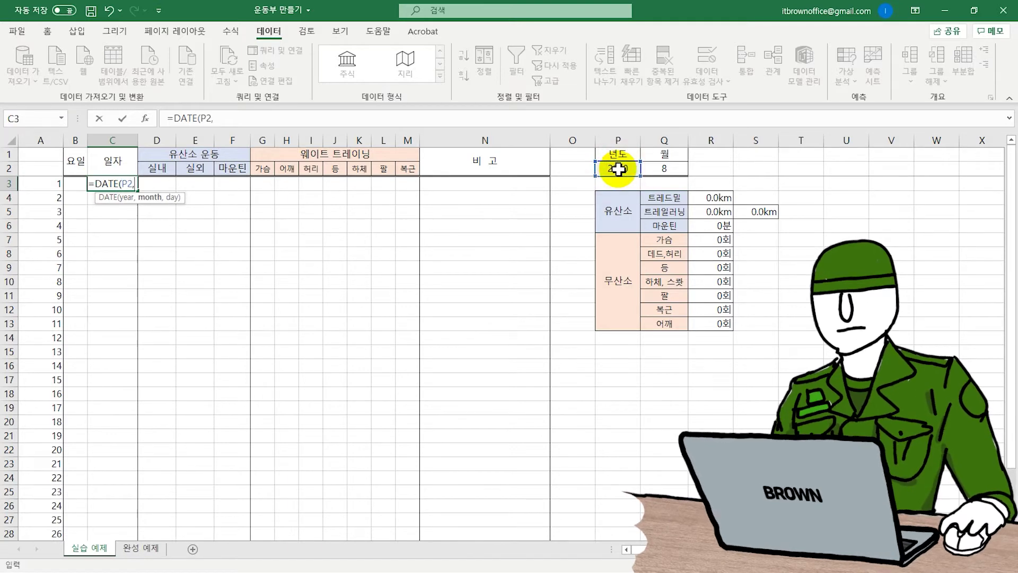
click(672, 166)
text(,)
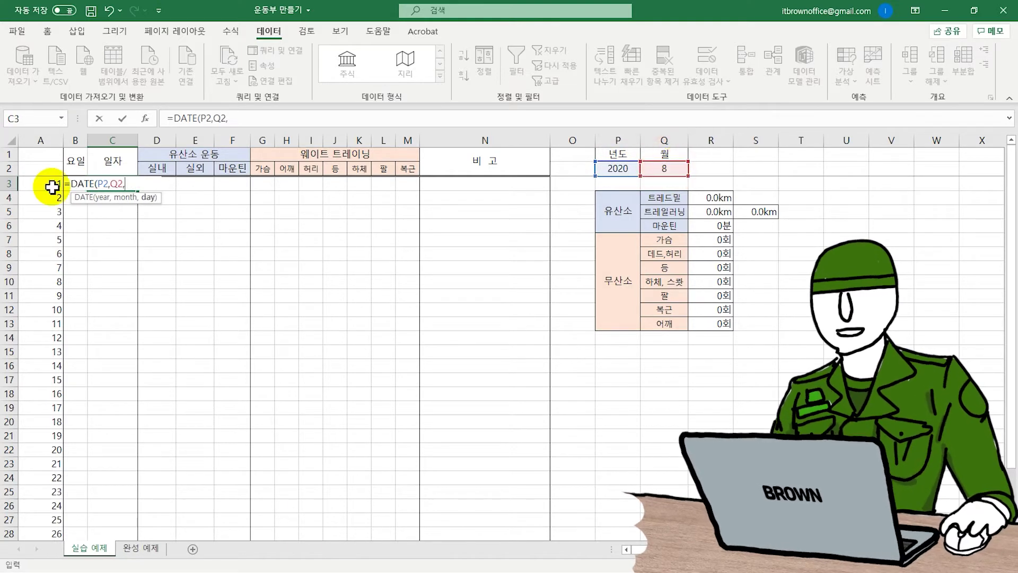
click(52, 186)
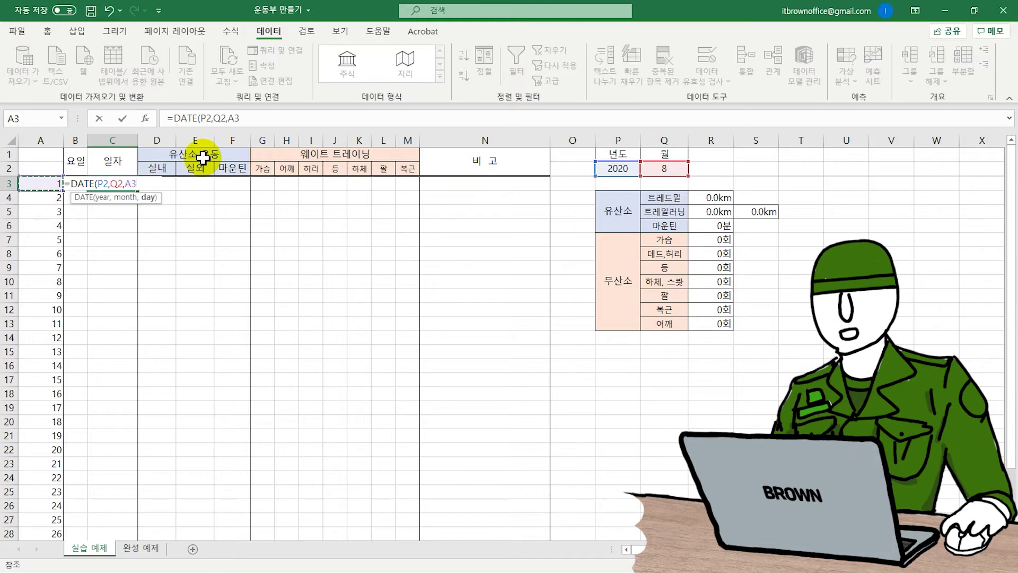
text())
click(221, 117)
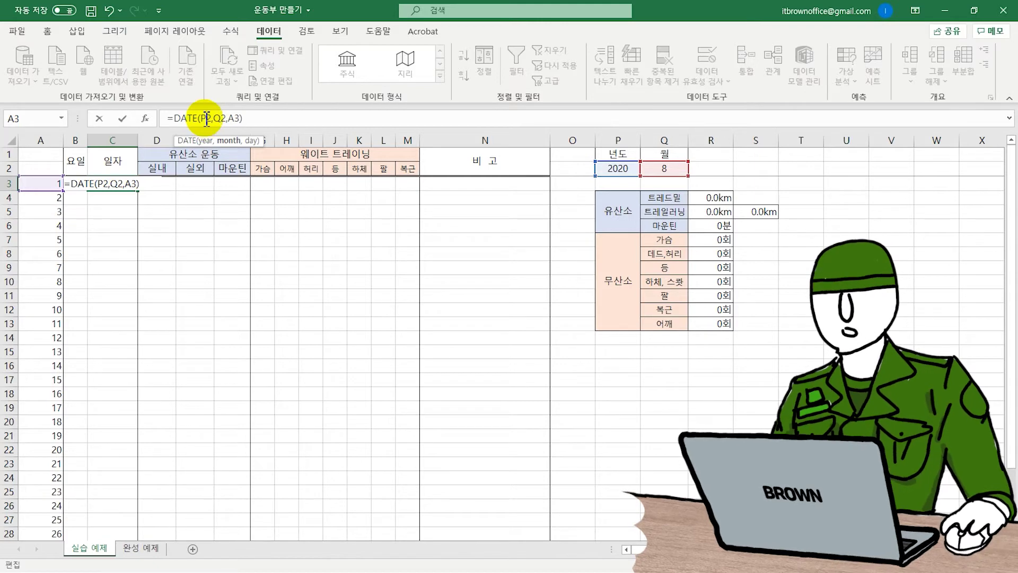
key(Return)
Step: Fill the DATE formula from C3 down to C33 without formatting
click(112, 183)
drag(138, 190, 129, 522)
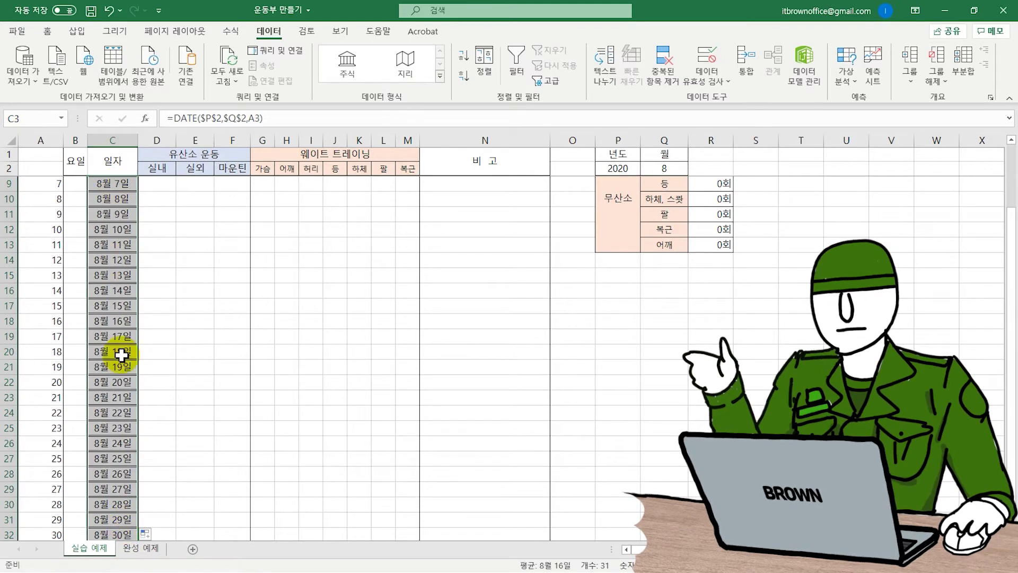
click(147, 533)
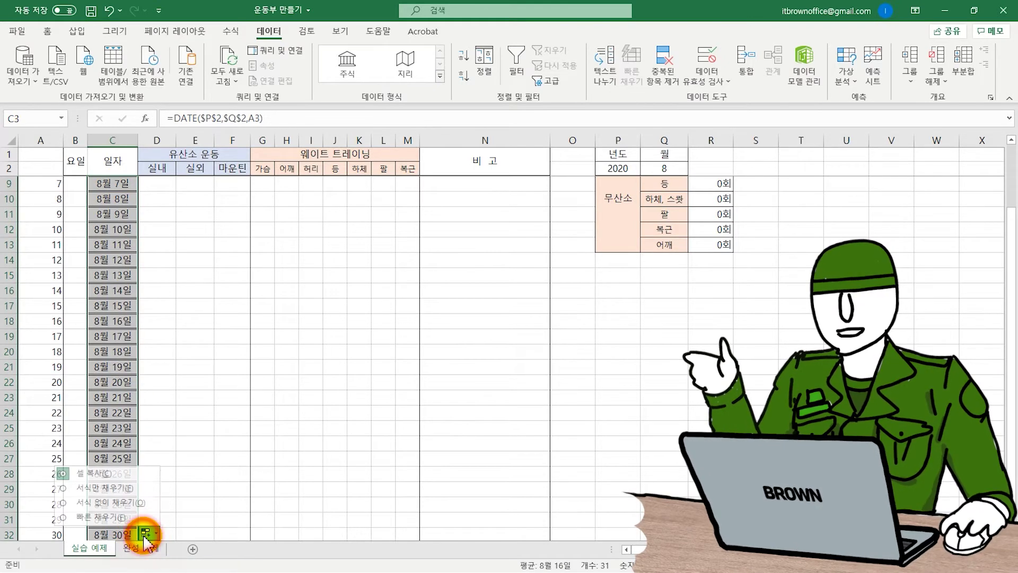
click(130, 504)
drag(101, 183, 125, 395)
scroll(125, 403, down, 2)
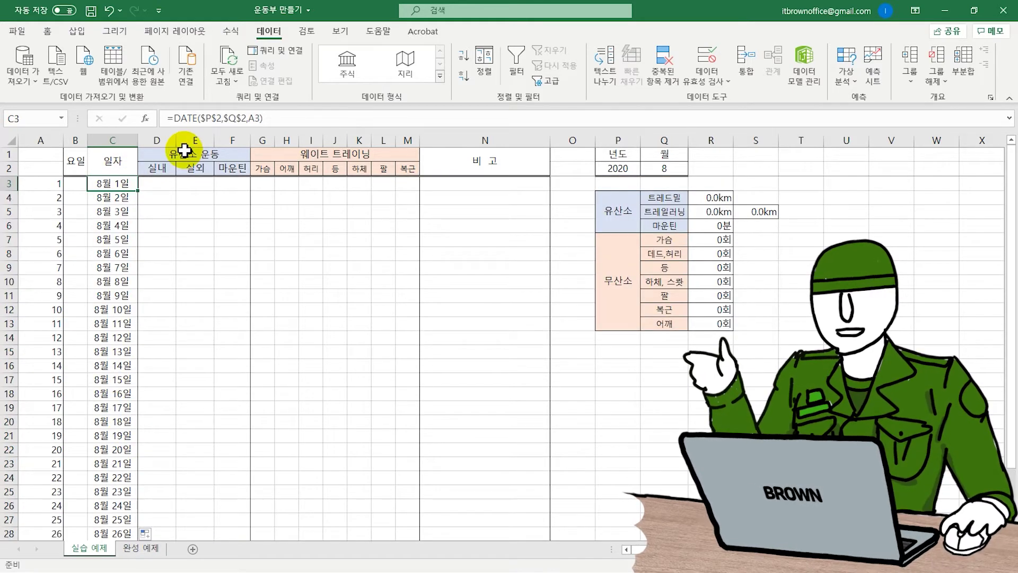
Step: Try ROW()-2 in place of A3 as the day argument in C3's DATE formula, and undo the change
click(324, 118)
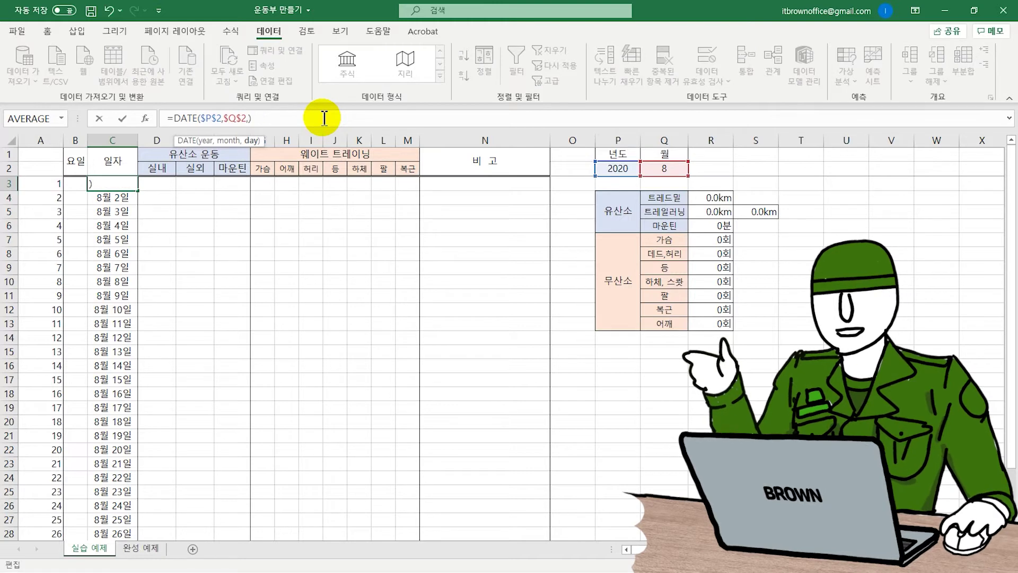
text(ROW())
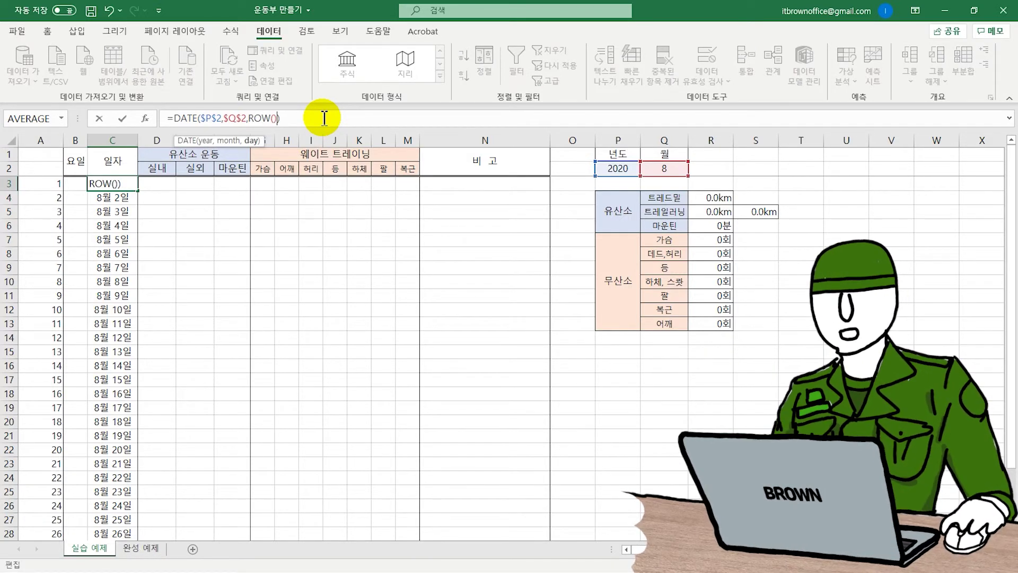
key(Return)
key(Up)
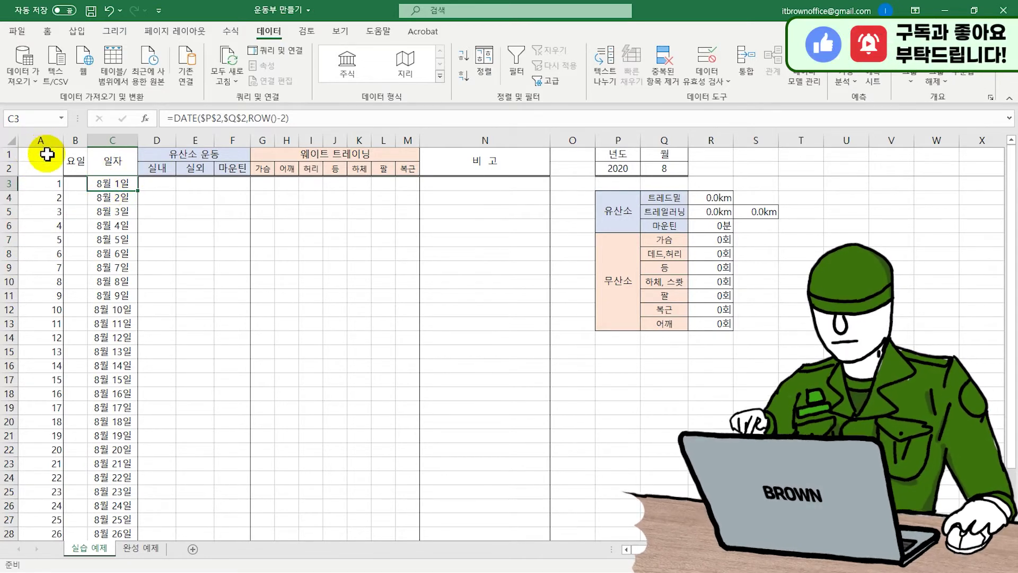
key(ctrl+z)
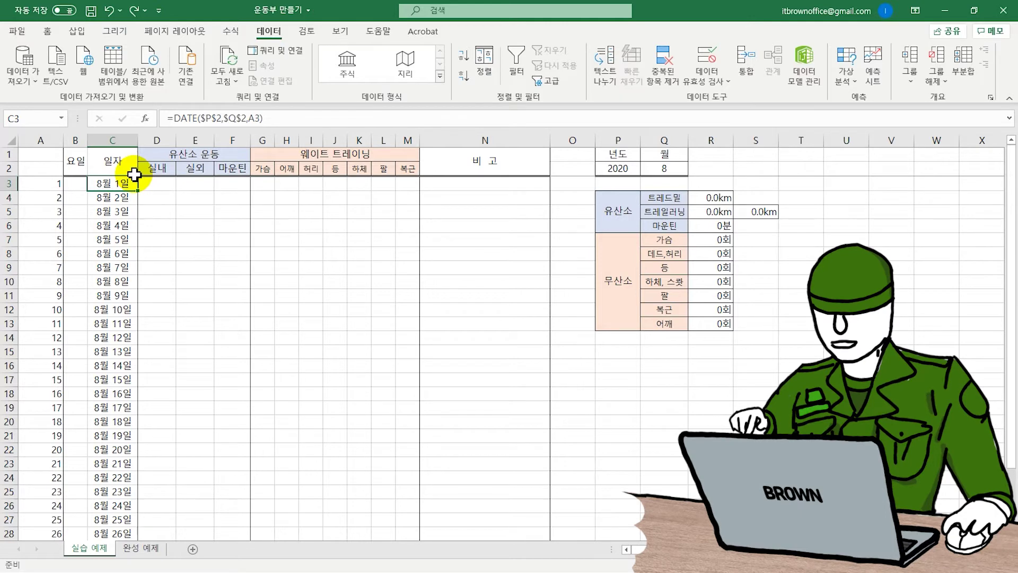
Step: Hide column A, which holds the day numbers
click(45, 144)
right_click(47, 145)
click(85, 268)
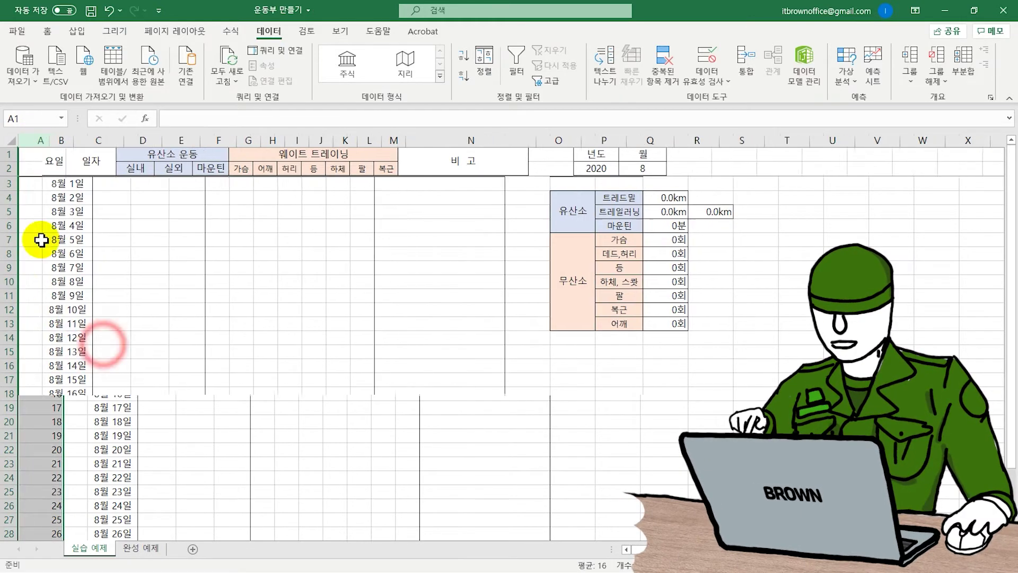
Step: Enter =C3 in weekday cell B3 so that it refers to the date beside it
click(39, 185)
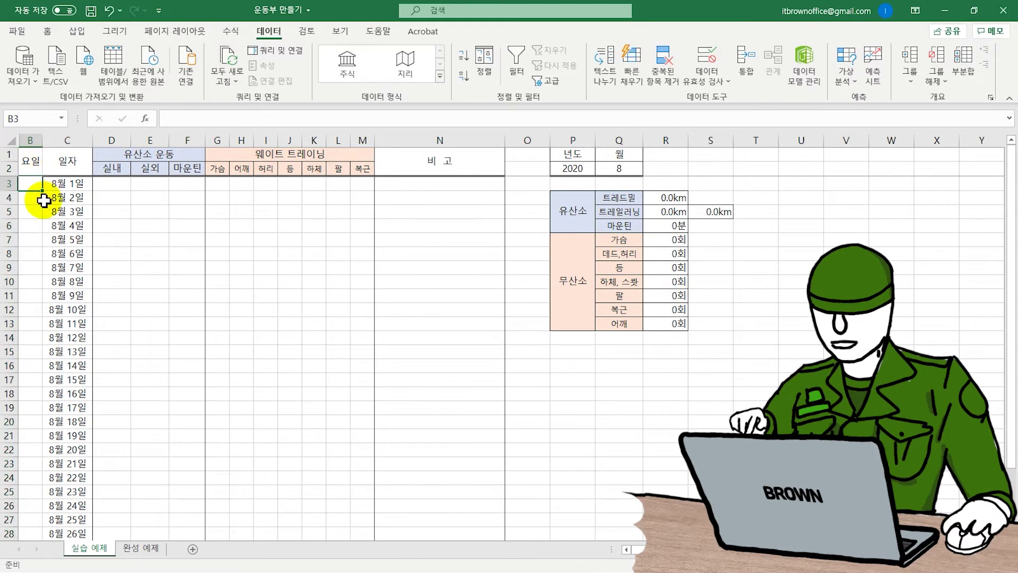
text(=)
click(64, 186)
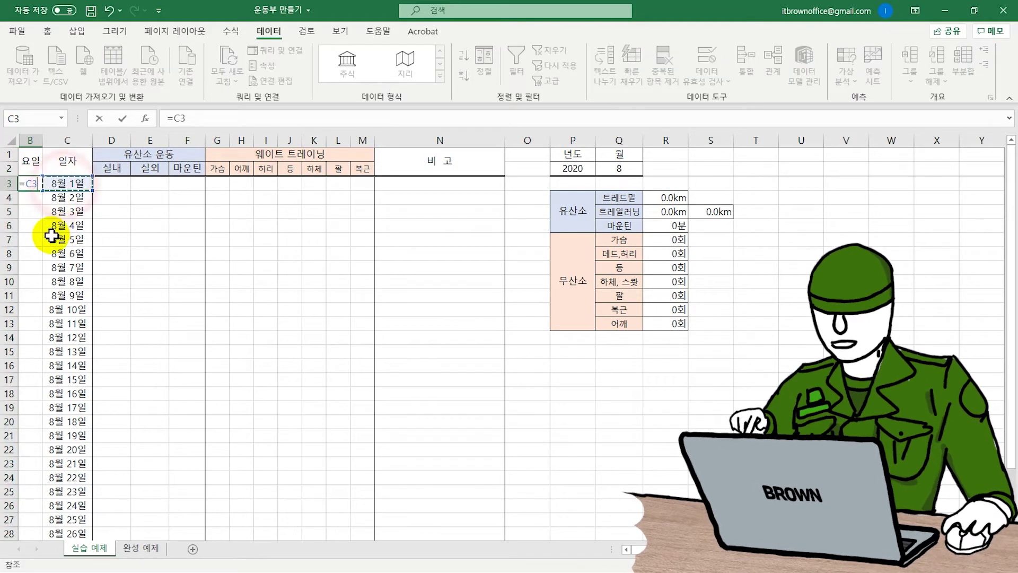
key(ctrl+Return)
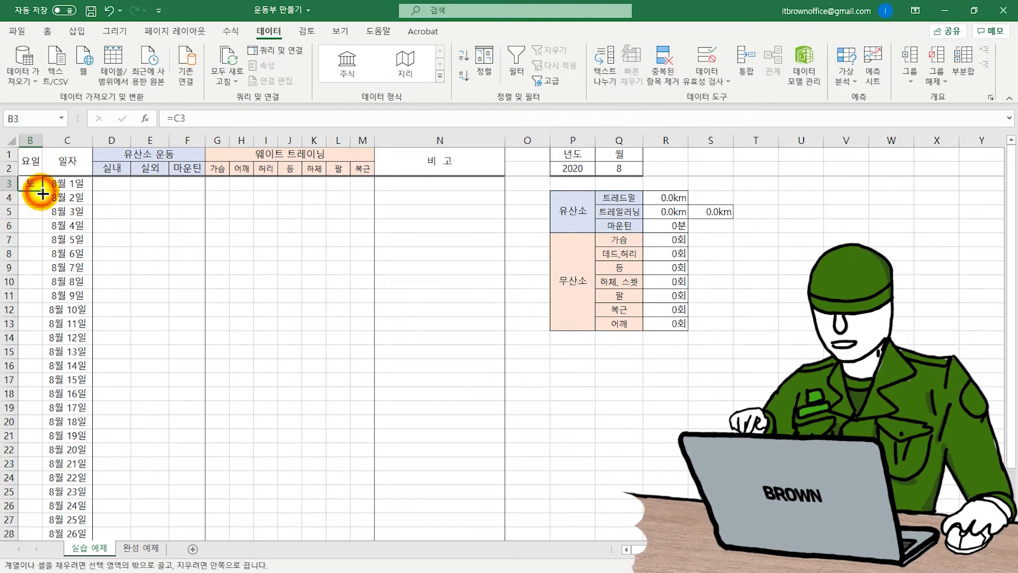
Step: Fill the weekday formula from B3 down to B33 without formatting
double_click(42, 194)
scroll(100, 264, down, 3)
click(52, 519)
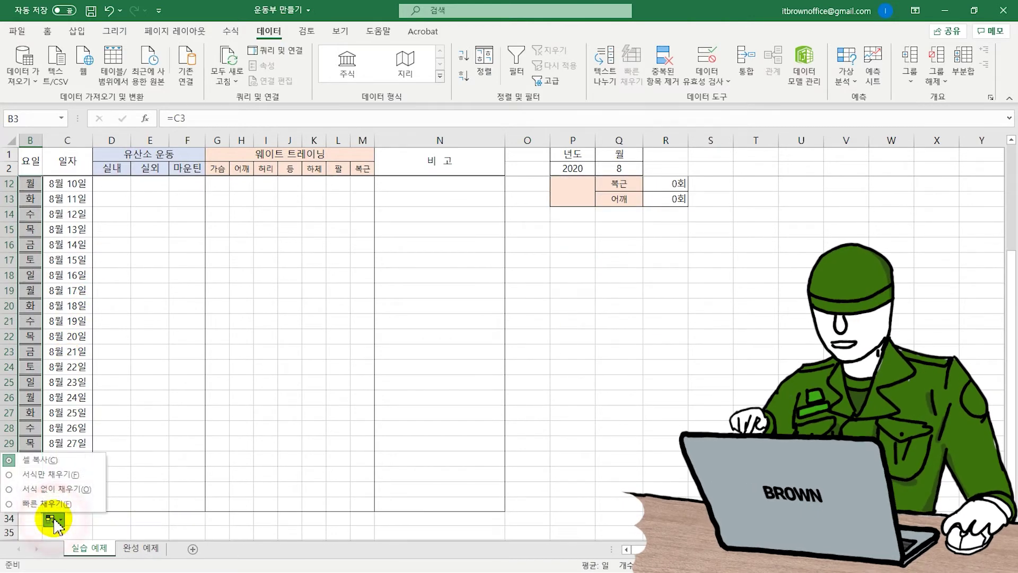
click(48, 506)
scroll(98, 419, up, 3)
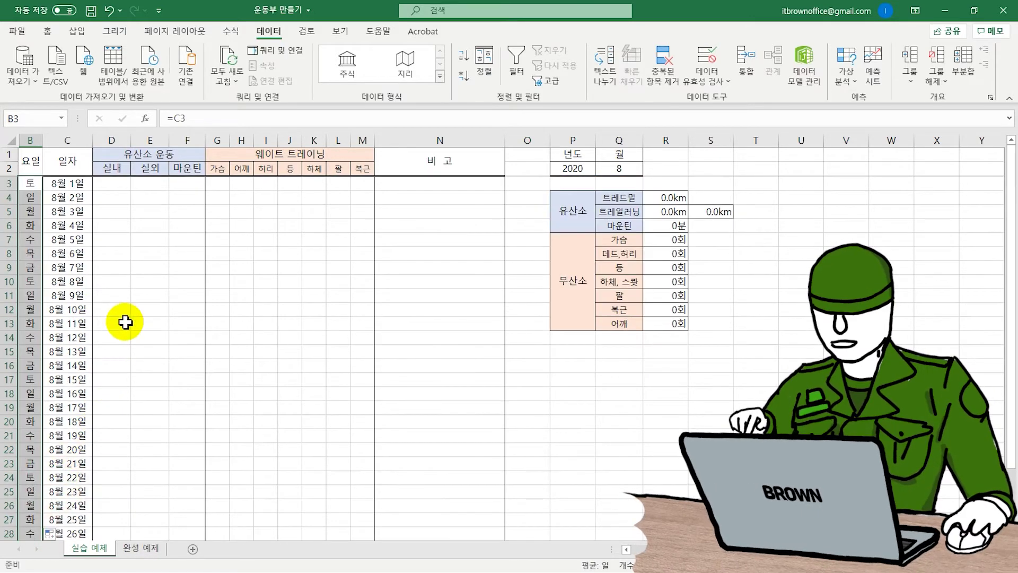
click(149, 253)
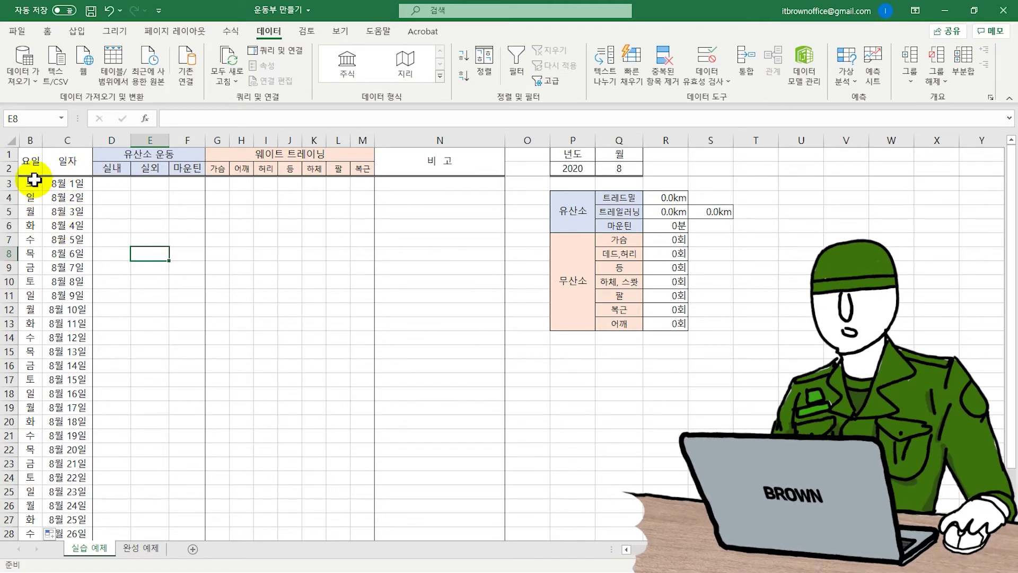
Step: Create a formula-based conditional formatting rule for weekday cells B3:B33 with the formula =WEEKDAY($C3)=1
click(47, 30)
drag(31, 185, 31, 522)
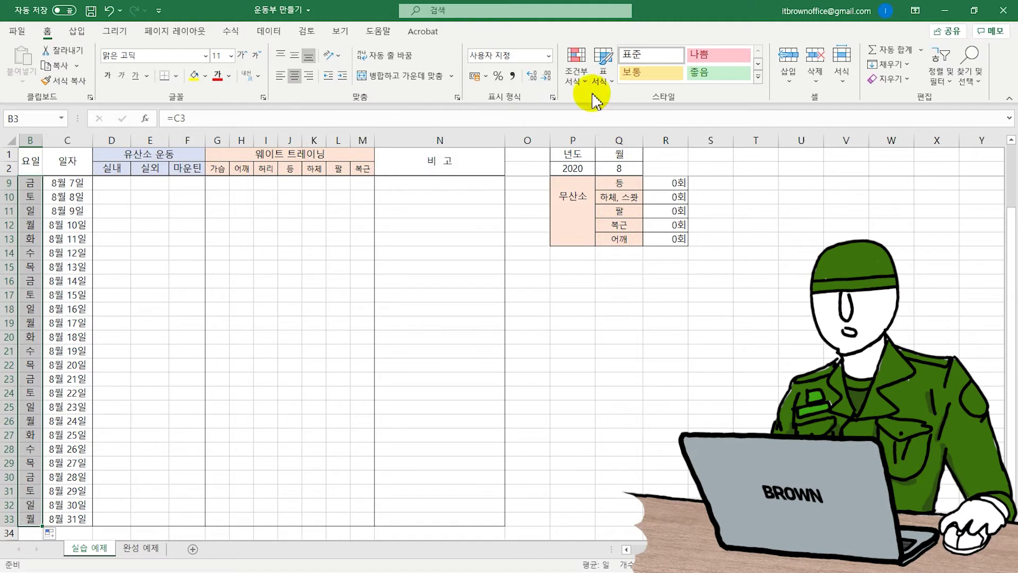
click(577, 74)
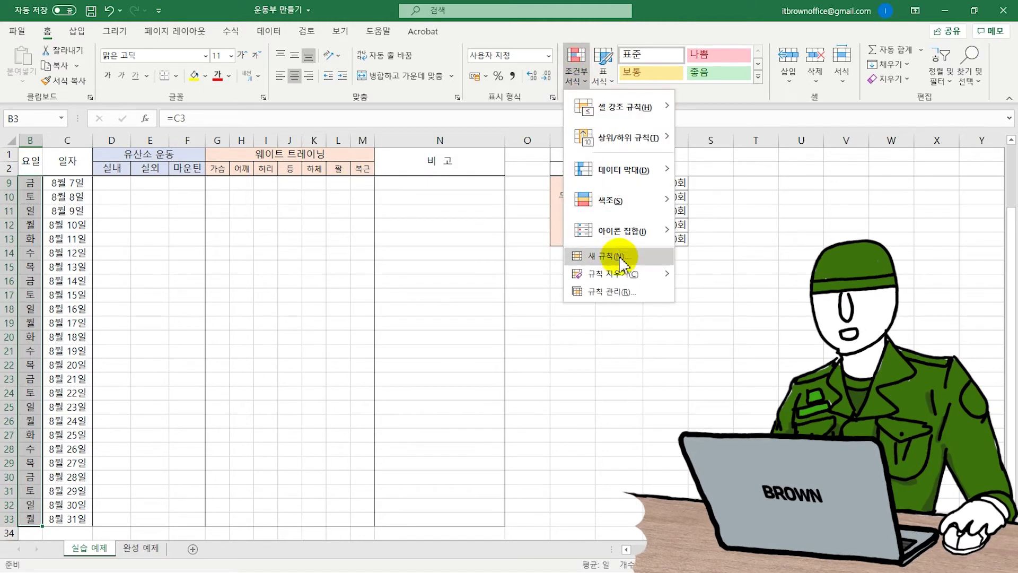
click(618, 292)
drag(297, 184, 255, 173)
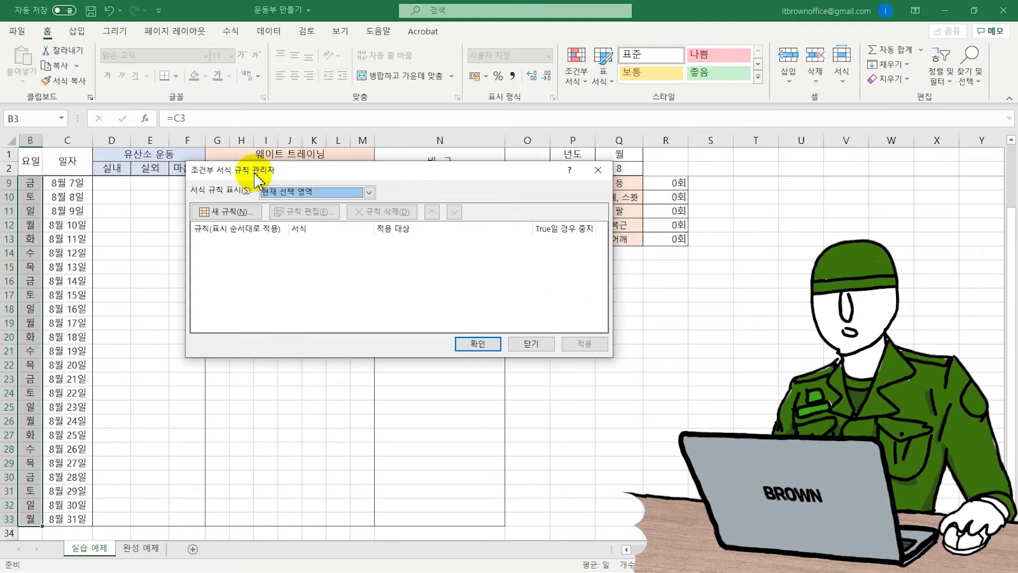
click(247, 212)
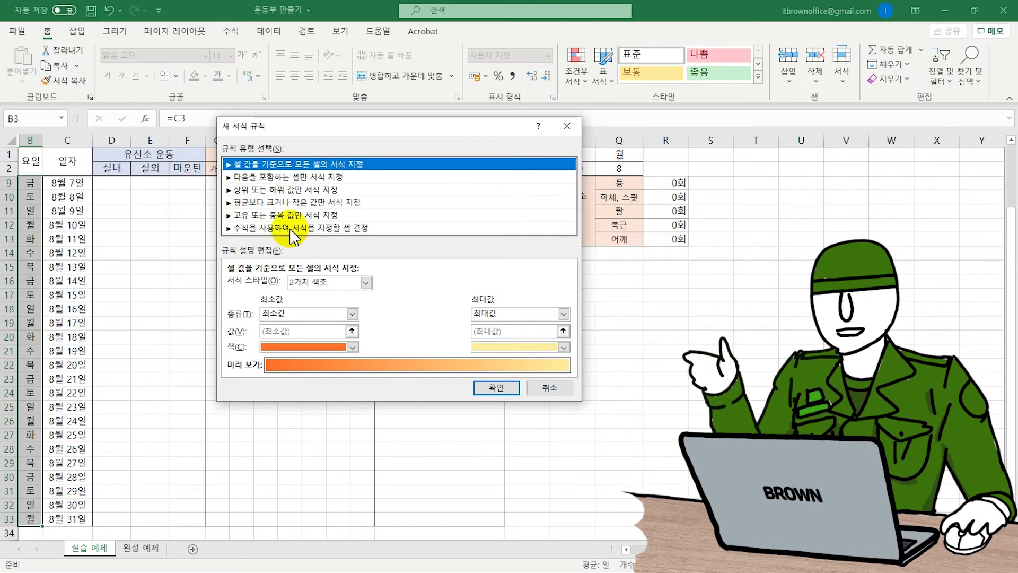
click(293, 228)
click(295, 282)
text(=WEEKDAY(C3)
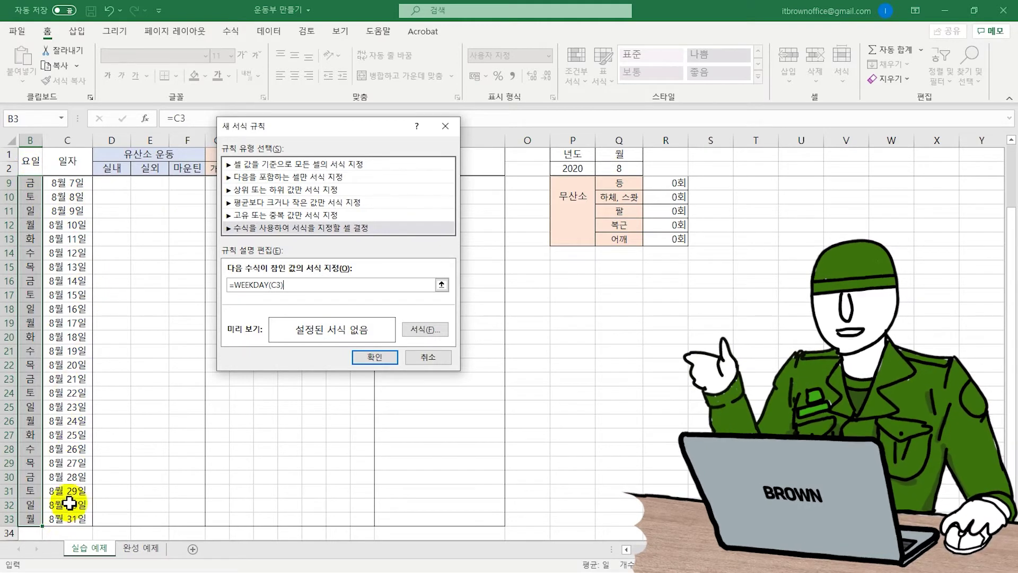
click(274, 285)
text($)
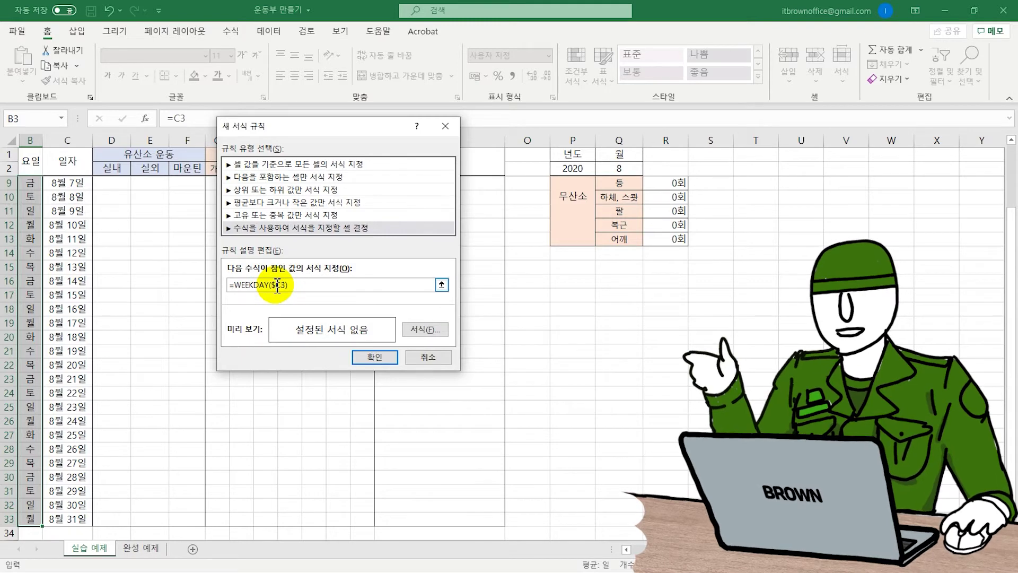
click(302, 287)
text(=1)
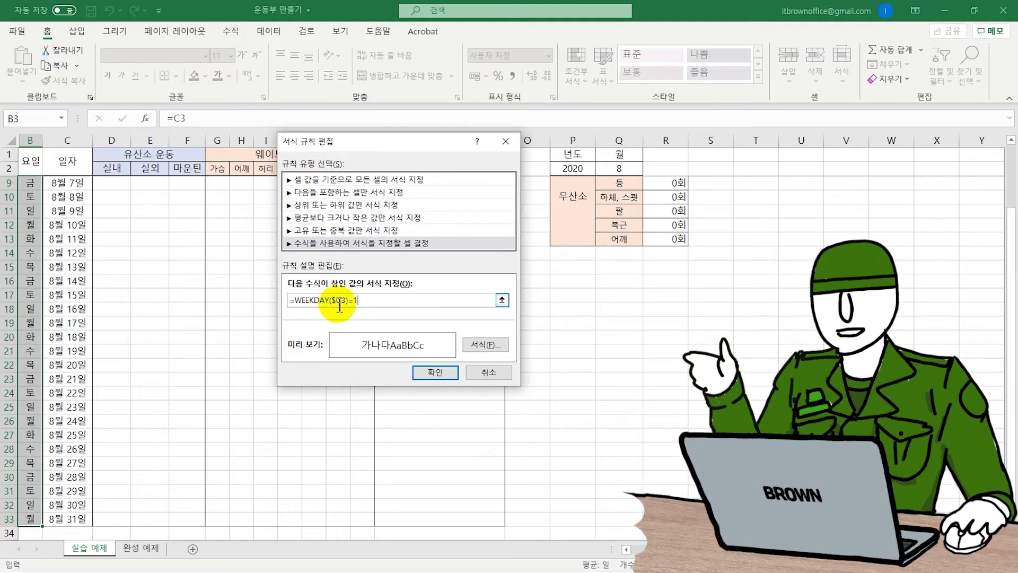
Step: Give the WEEKDAY rule a red font colour and apply it to B3:B33
click(475, 345)
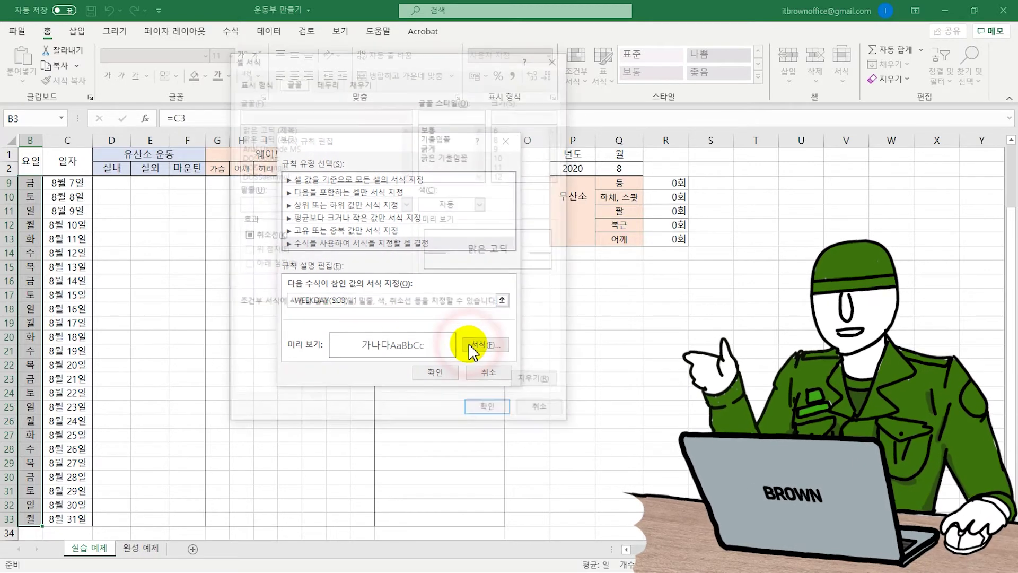
click(432, 202)
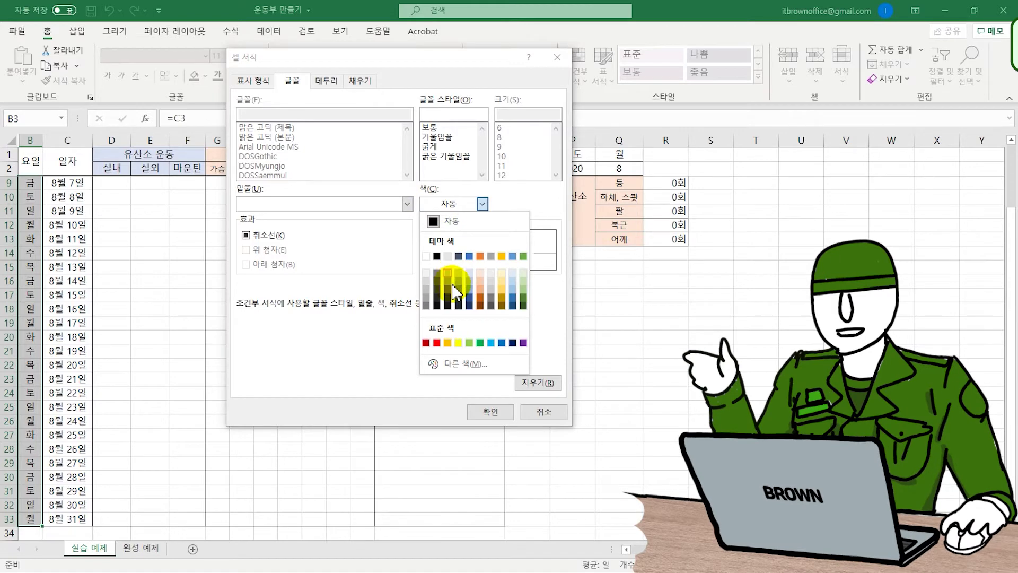
click(432, 344)
click(483, 412)
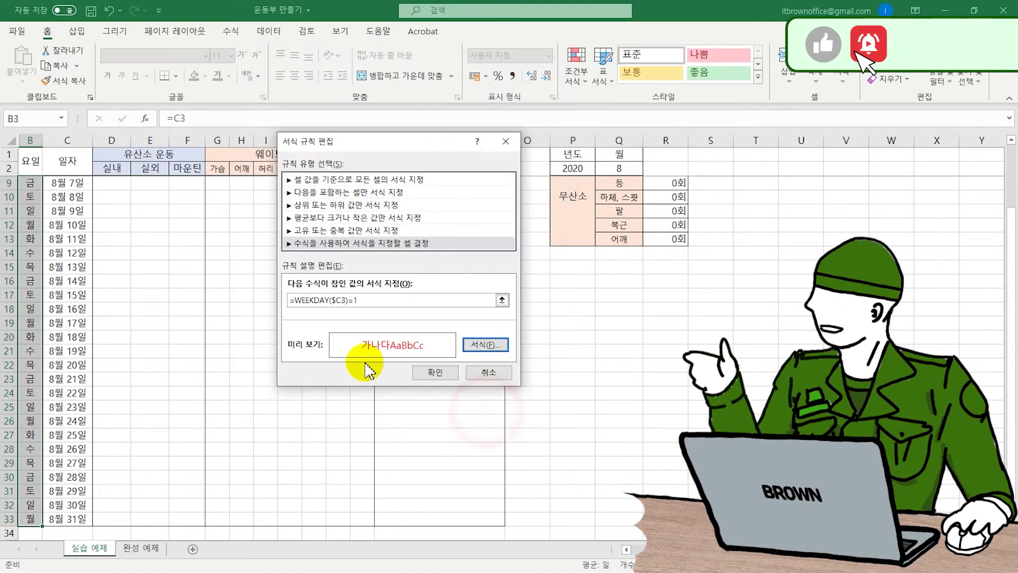
click(437, 372)
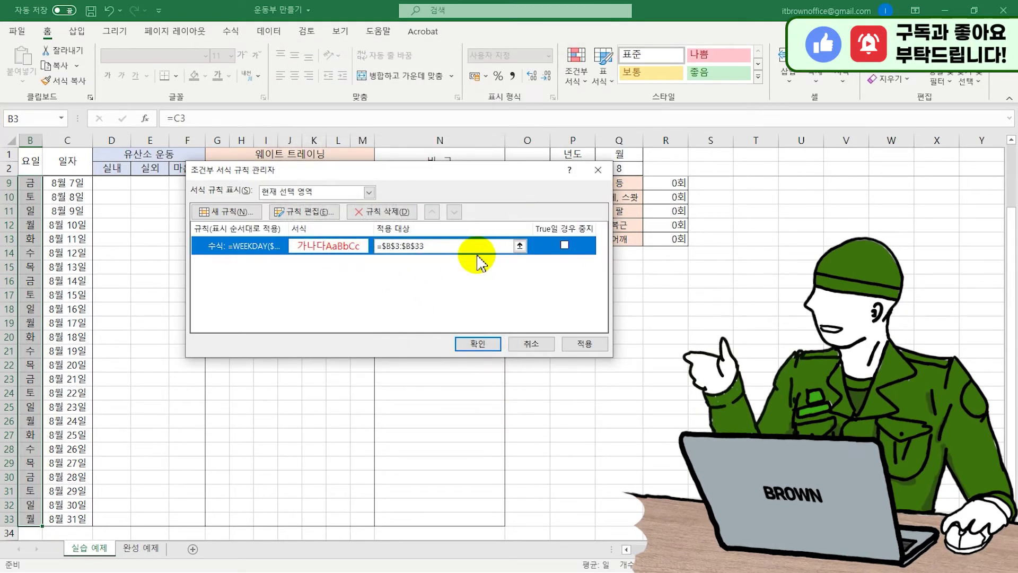
click(585, 344)
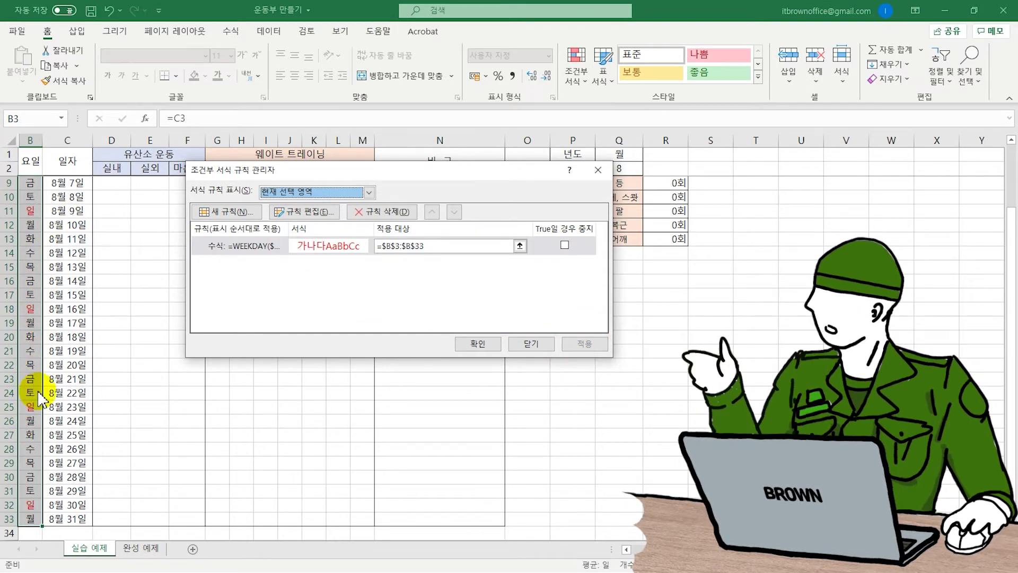
Step: Reuse the existing weekday rule's formula to create a new formula-based rule for B3:B33 with =WEEKDAY($C3)=7
double_click(239, 246)
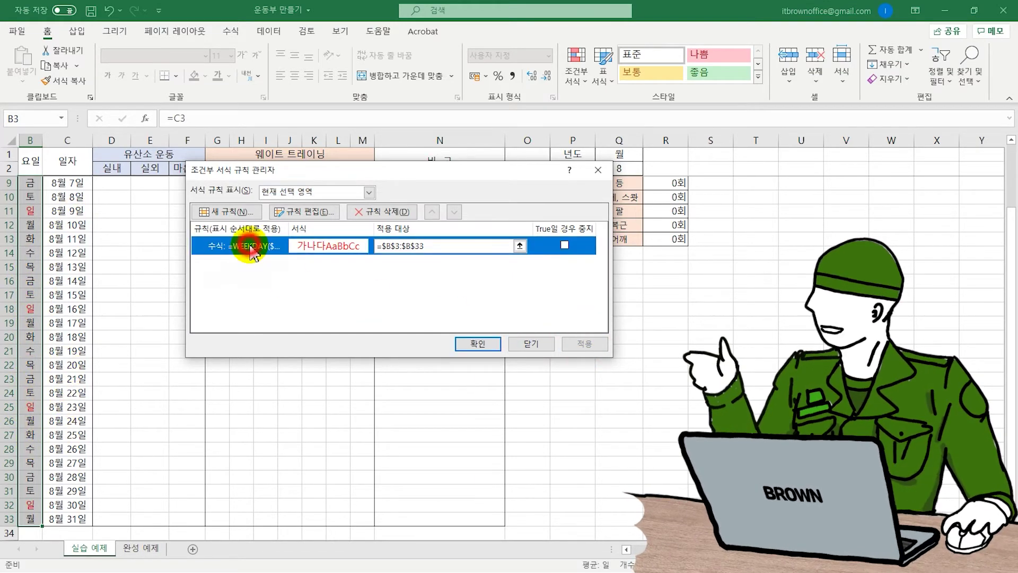
click(387, 299)
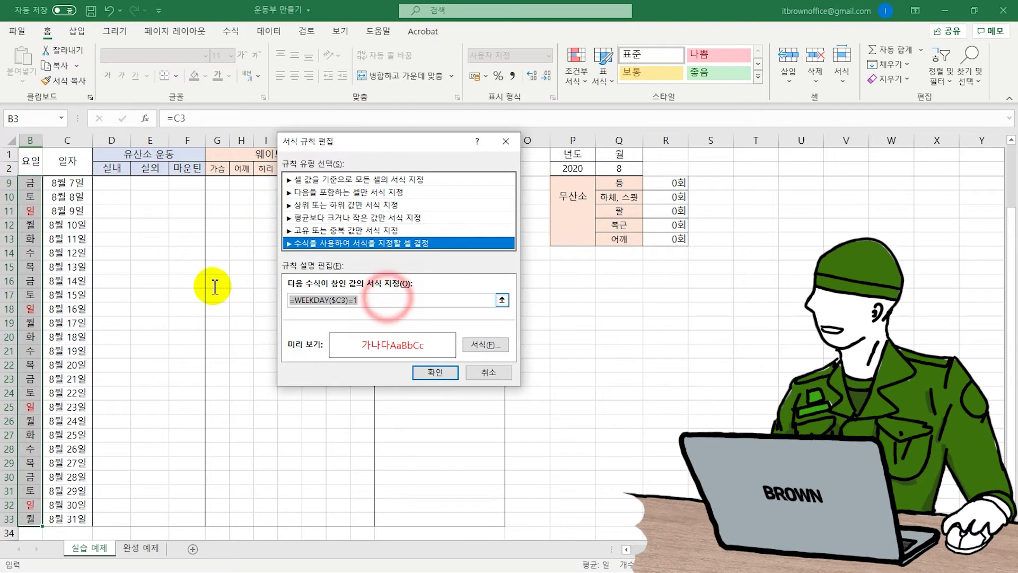
click(479, 372)
click(234, 214)
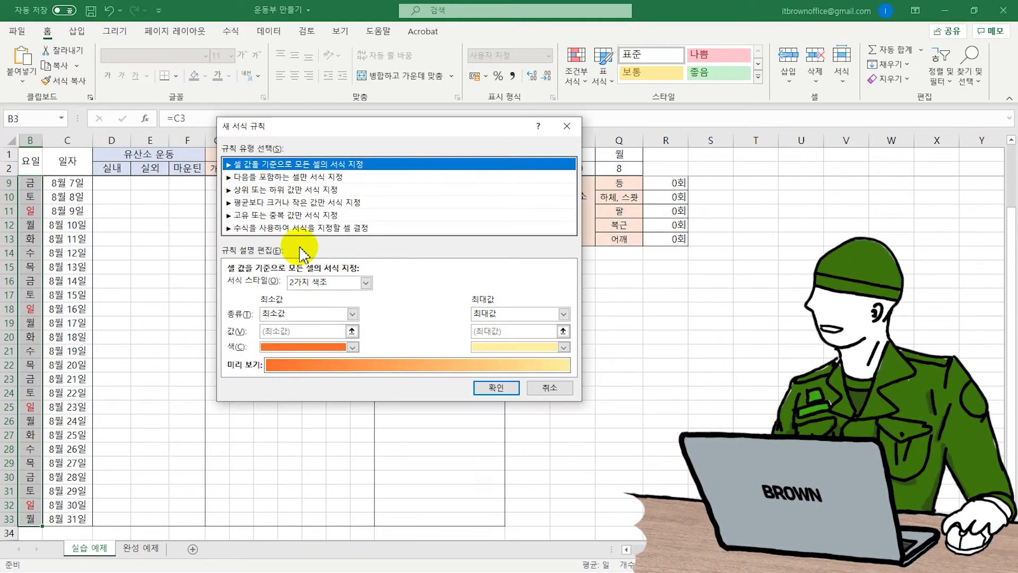
click(307, 228)
click(307, 283)
text(=WEEKDAY($C3)=1)
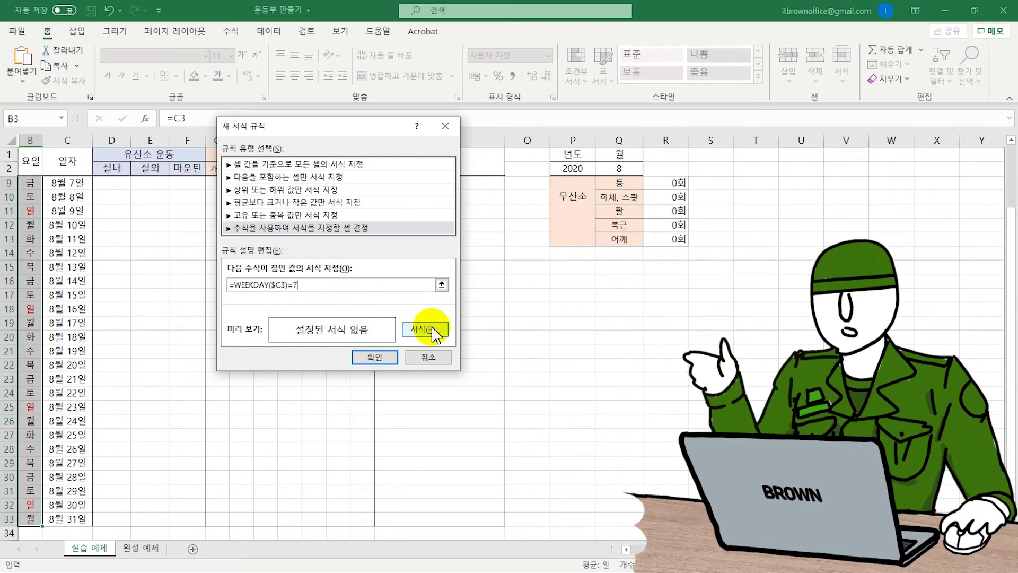
Step: Give the =WEEKDAY($C3)=7 rule a blue font colour and apply it to B3:B33
click(424, 330)
click(428, 207)
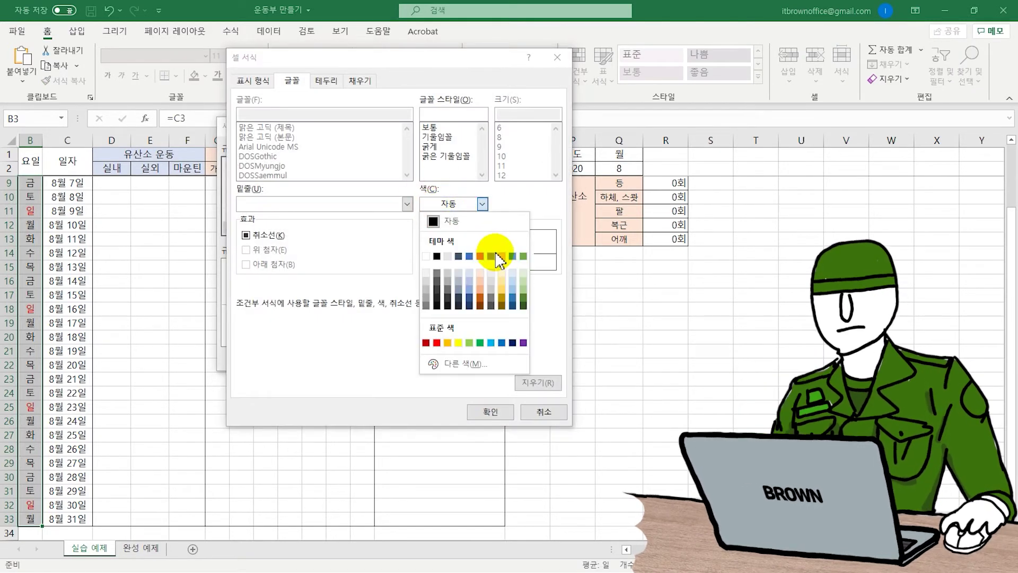
click(470, 256)
click(491, 412)
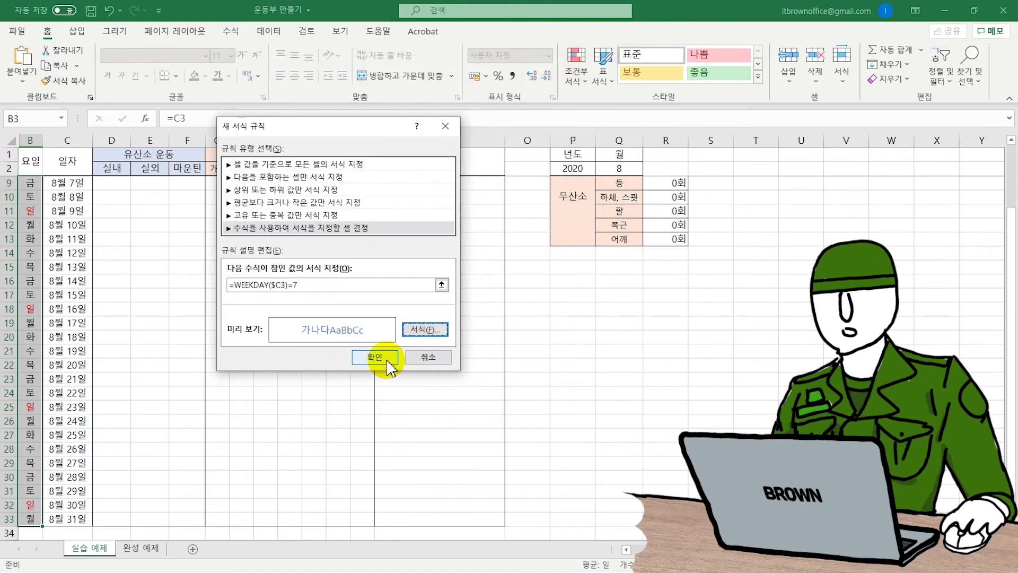
click(382, 353)
click(585, 344)
click(478, 344)
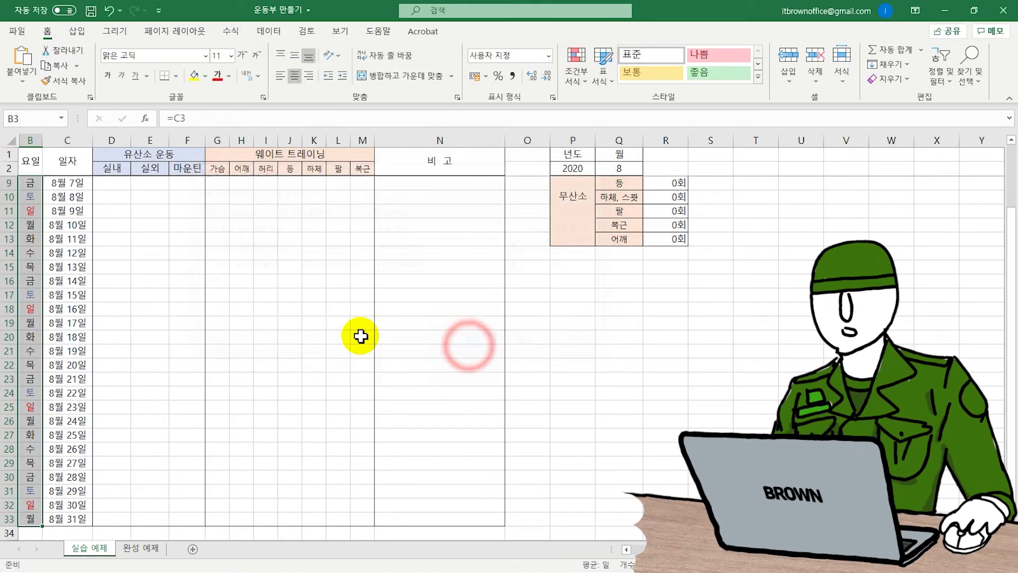
Step: Set the month in Q2 to 9 and check the dates at the end of the list
click(241, 309)
scroll(42, 195, up, 2)
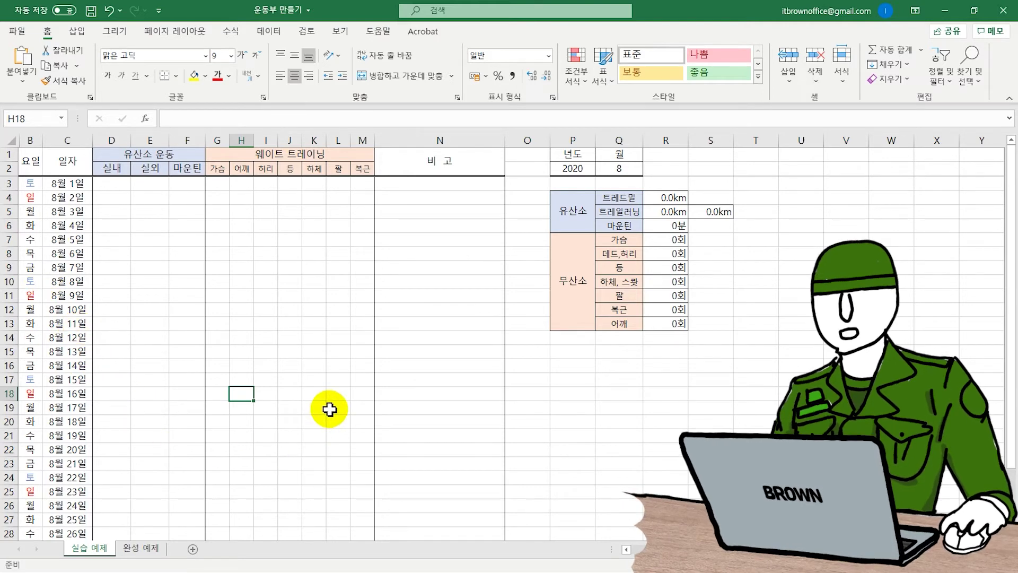
click(581, 167)
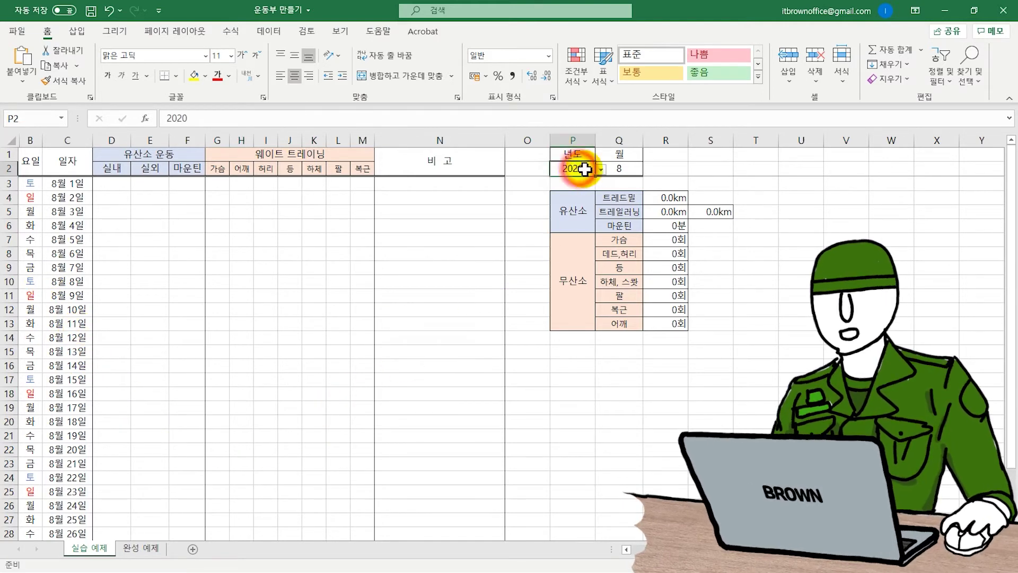
click(618, 168)
click(649, 169)
click(603, 219)
click(139, 268)
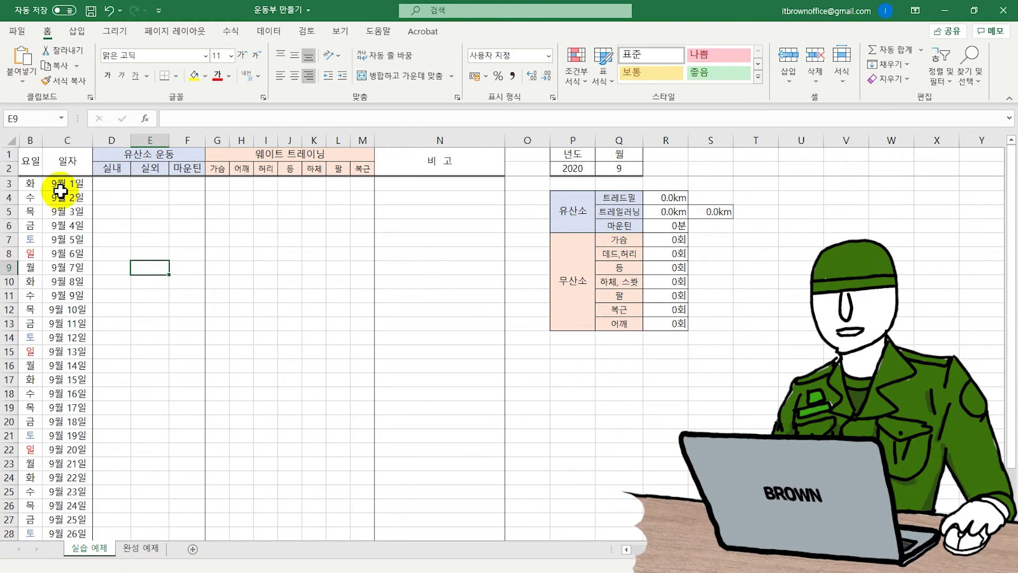
scroll(55, 297, down, 4)
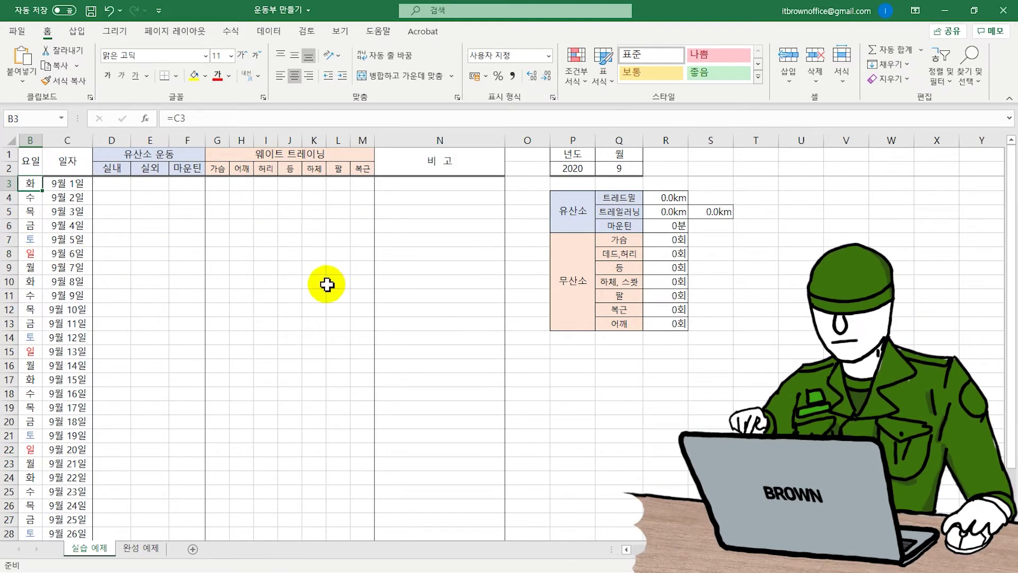
scroll(328, 287, down, 3)
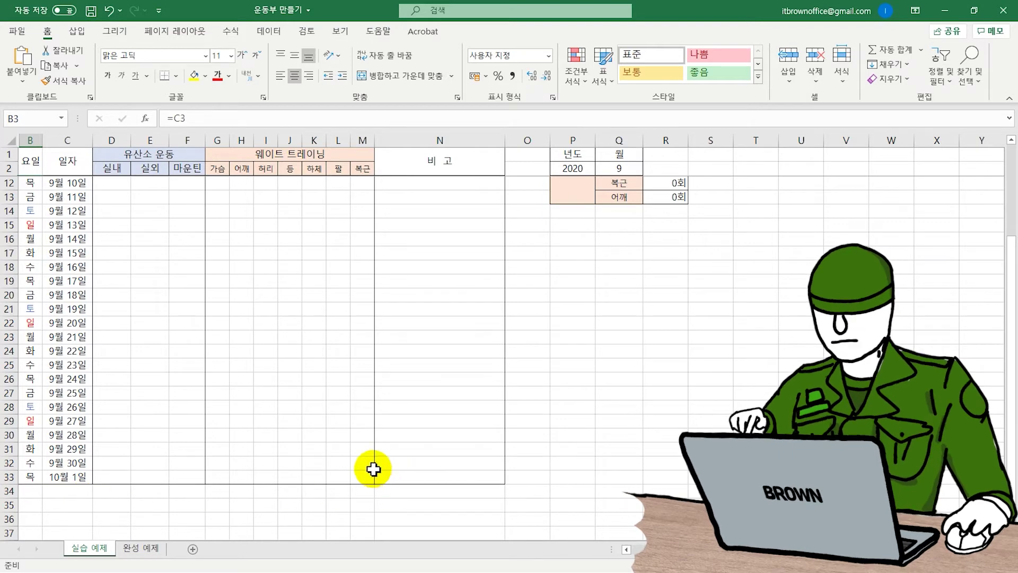
Step: Select the log body B3:N33 and start a new formula-based conditional formatting rule for it
scroll(312, 445, up, 3)
drag(27, 182, 425, 522)
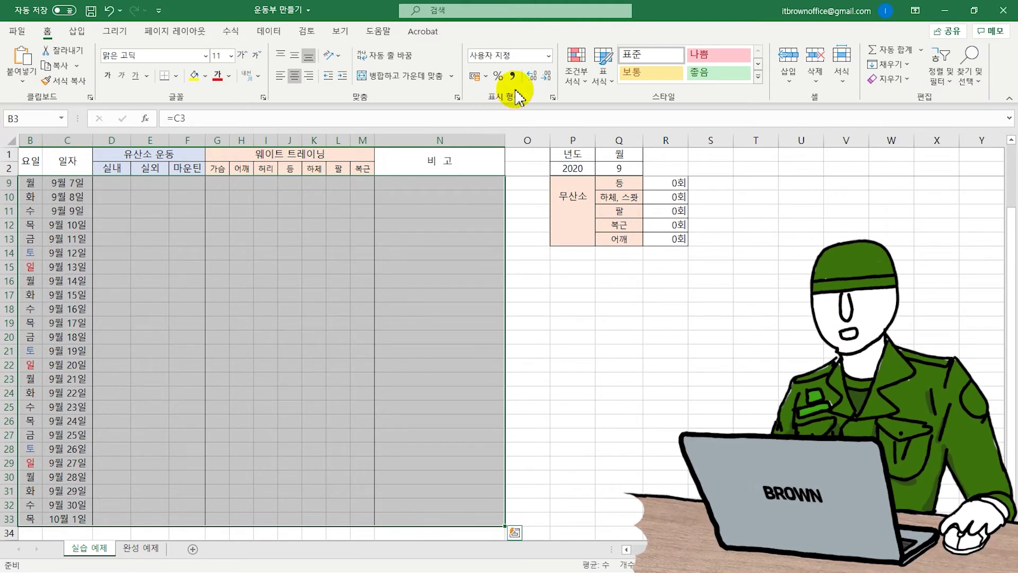
click(578, 79)
click(610, 292)
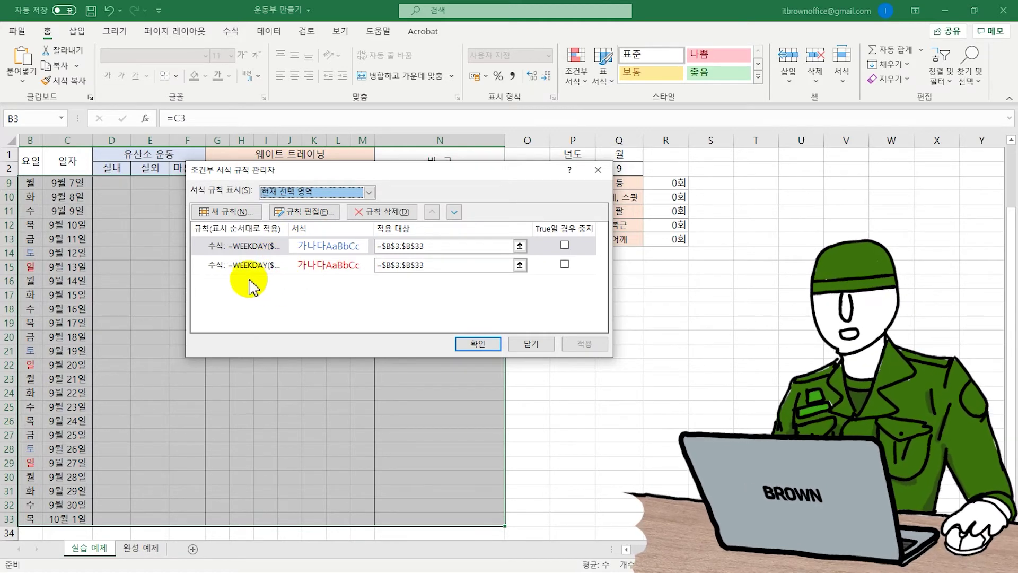
click(226, 212)
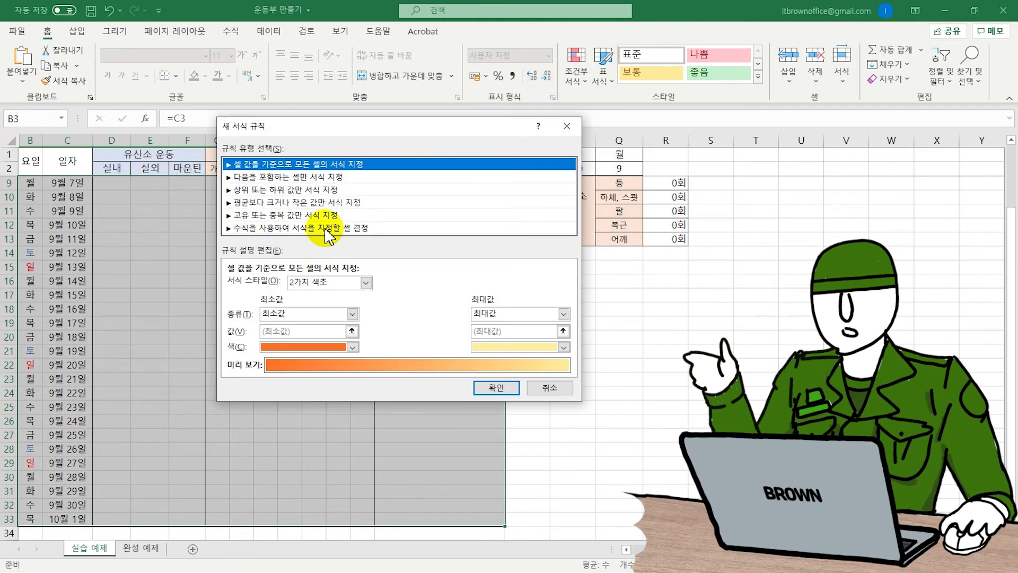
click(326, 229)
Step: Enter =$C3>EOMONTH($C$3,0) as the rule's formula, so it targets dates past the end of the month
click(326, 284)
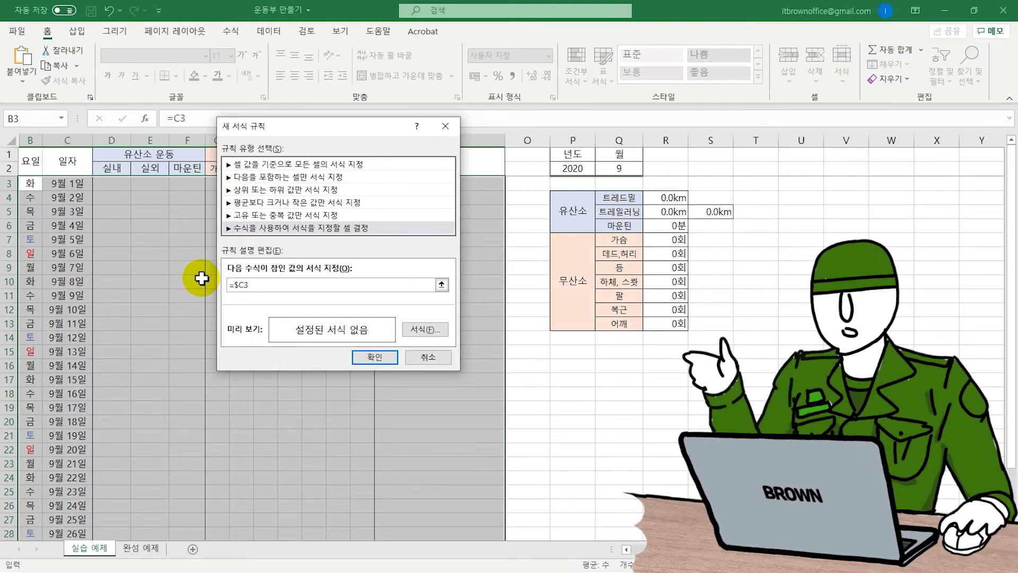
scroll(58, 366, down, 3)
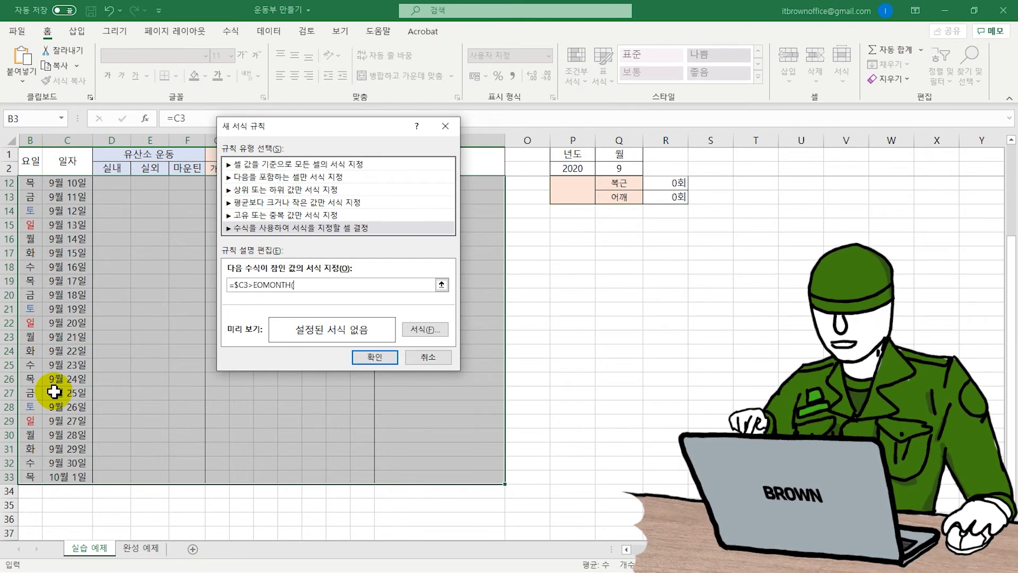
text(C3)
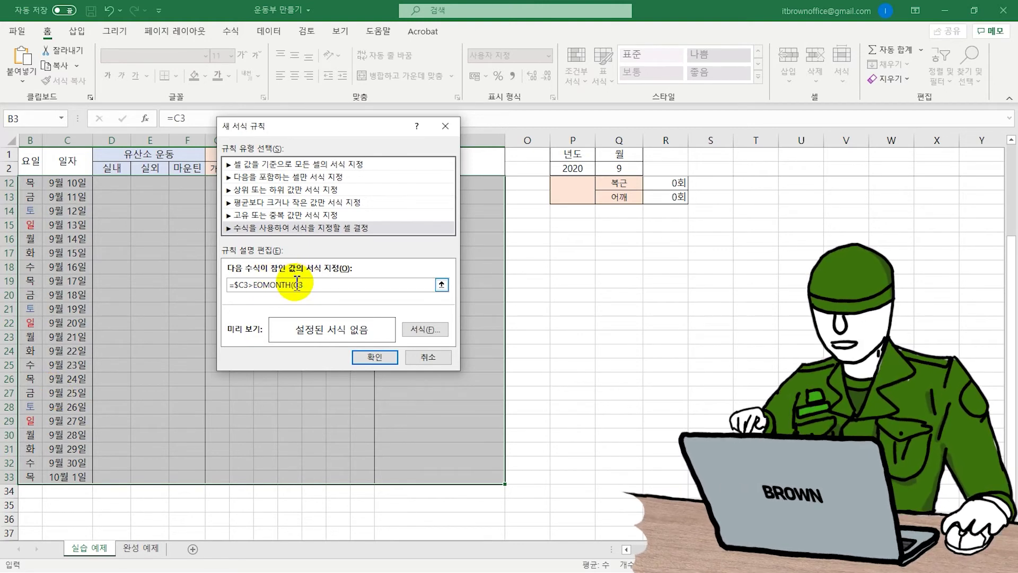
click(303, 285)
text($C$)
click(327, 284)
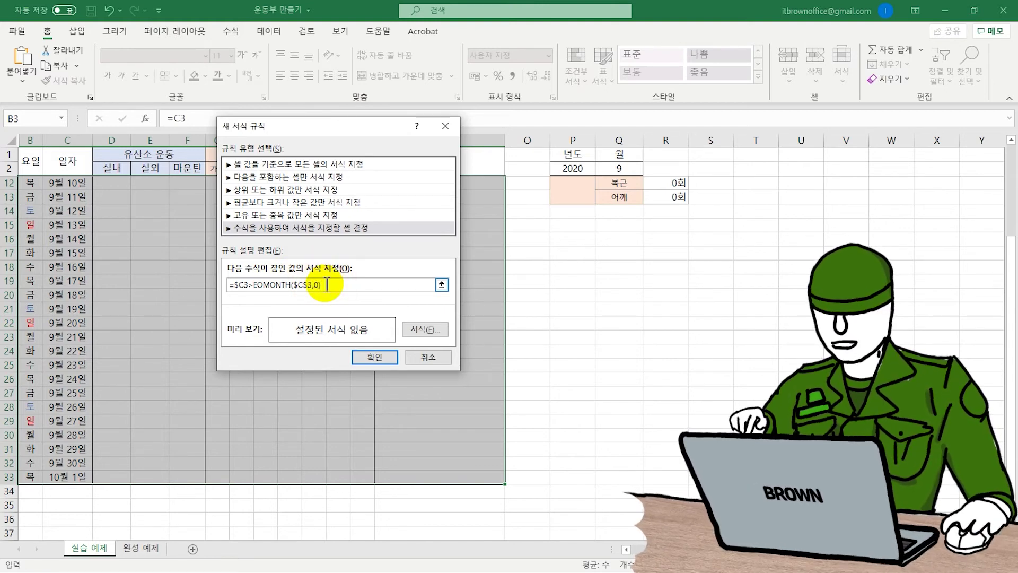
Step: Set the end-of-month rule's borders to none on the left, right and bottom, keeping only a line on top
click(418, 330)
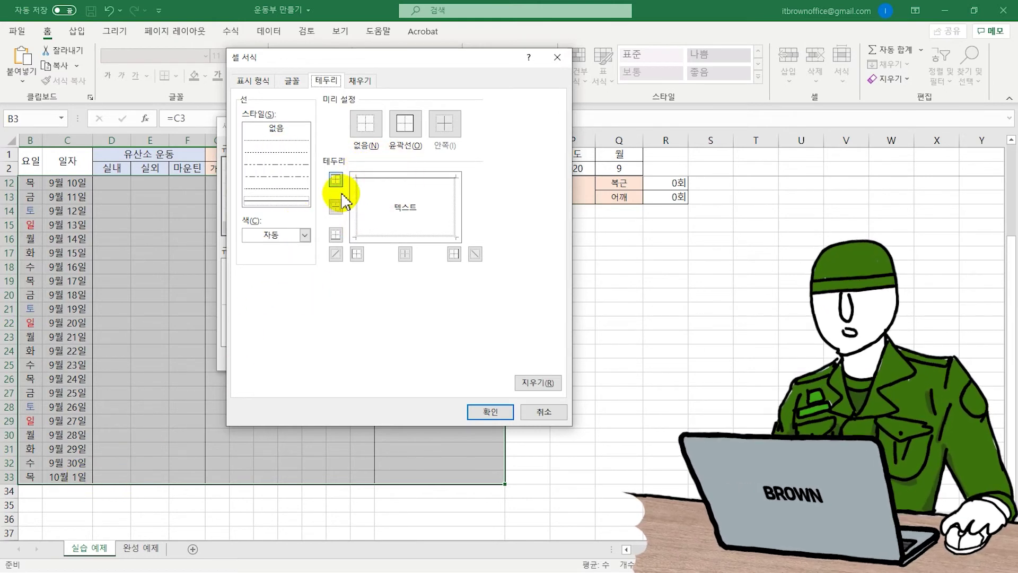
click(280, 132)
click(356, 201)
click(454, 201)
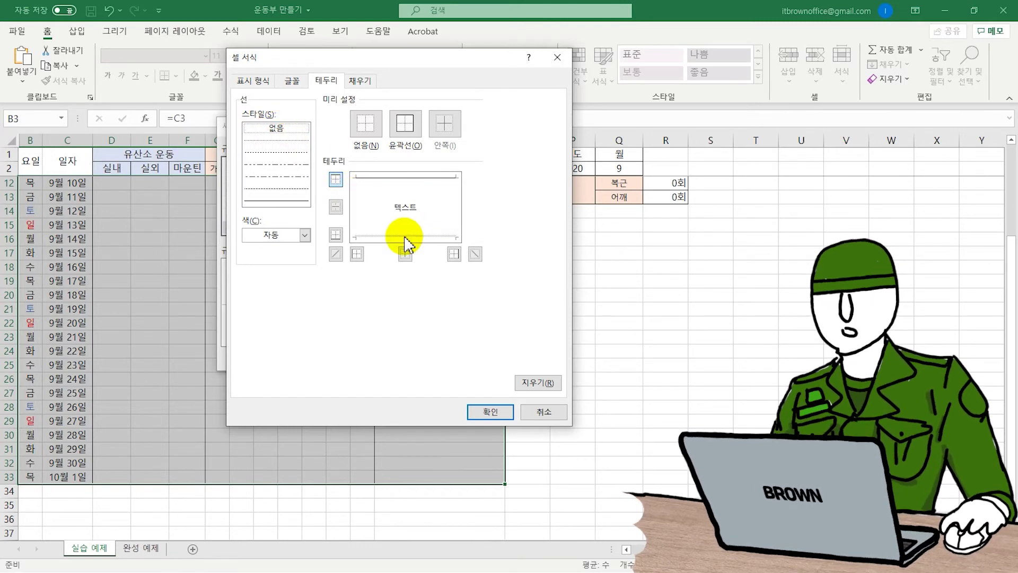
Step: Give the end-of-month rule a white font colour and apply it to B3:N33
click(292, 81)
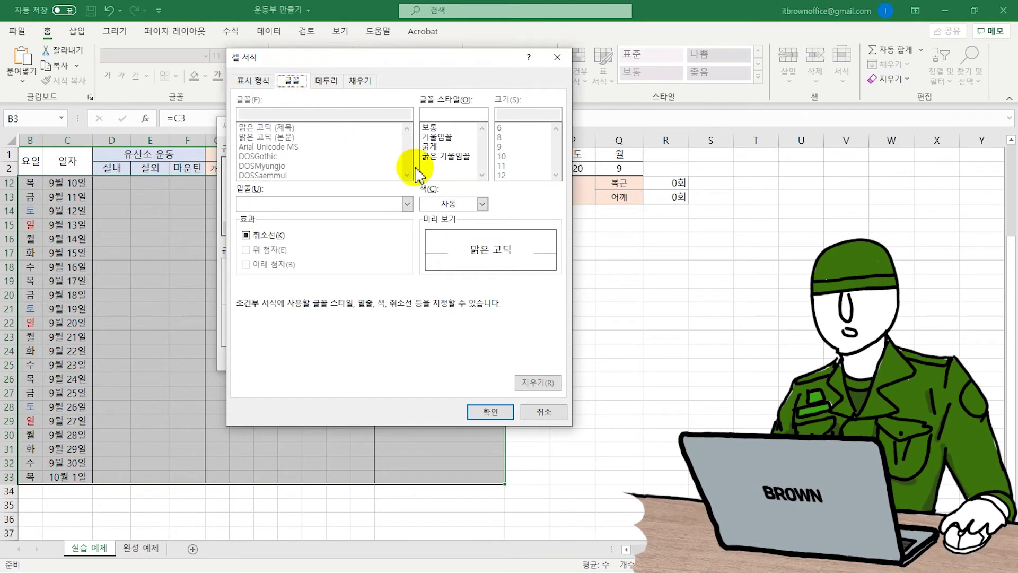
click(432, 203)
click(438, 258)
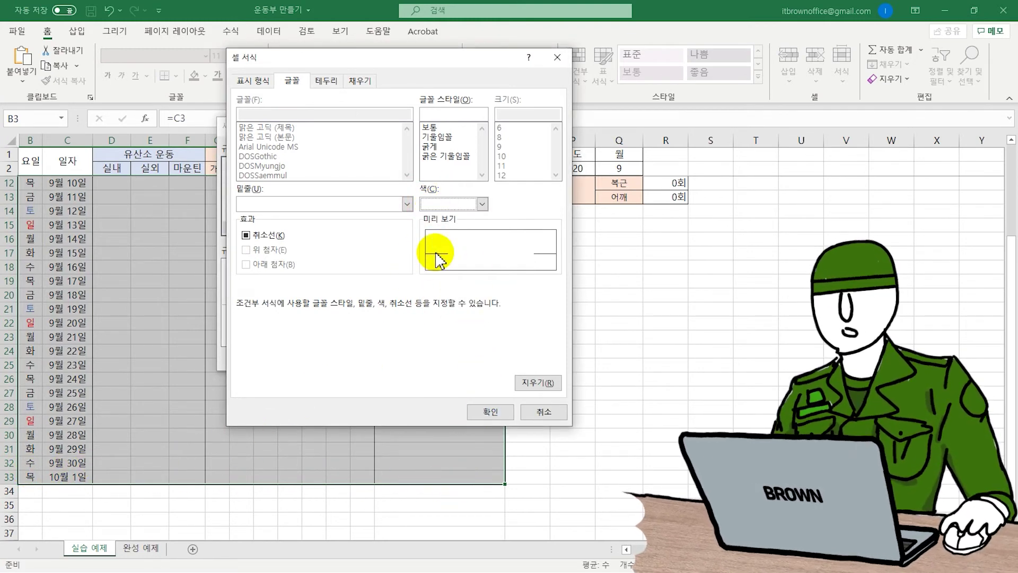
click(489, 413)
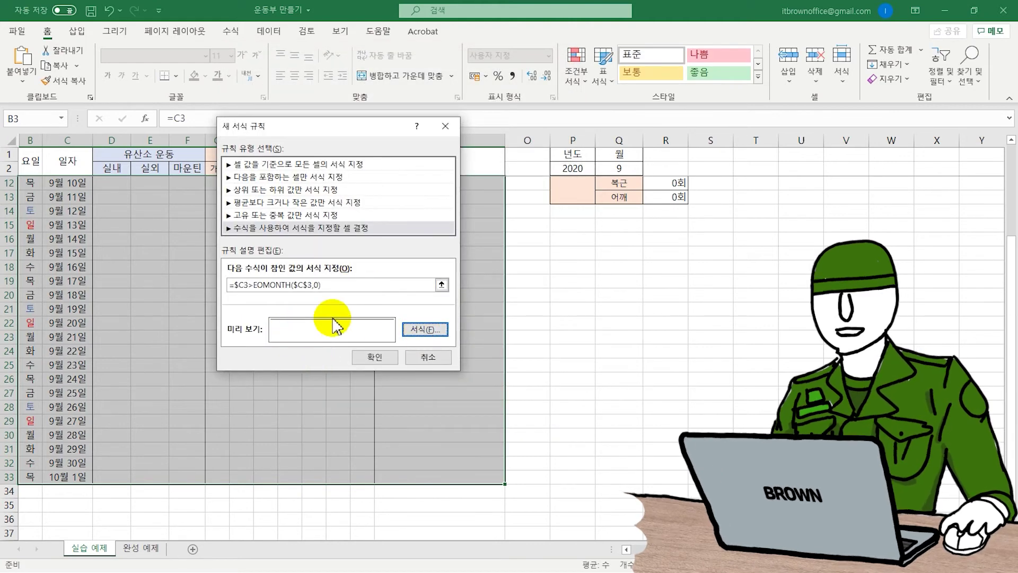
click(372, 357)
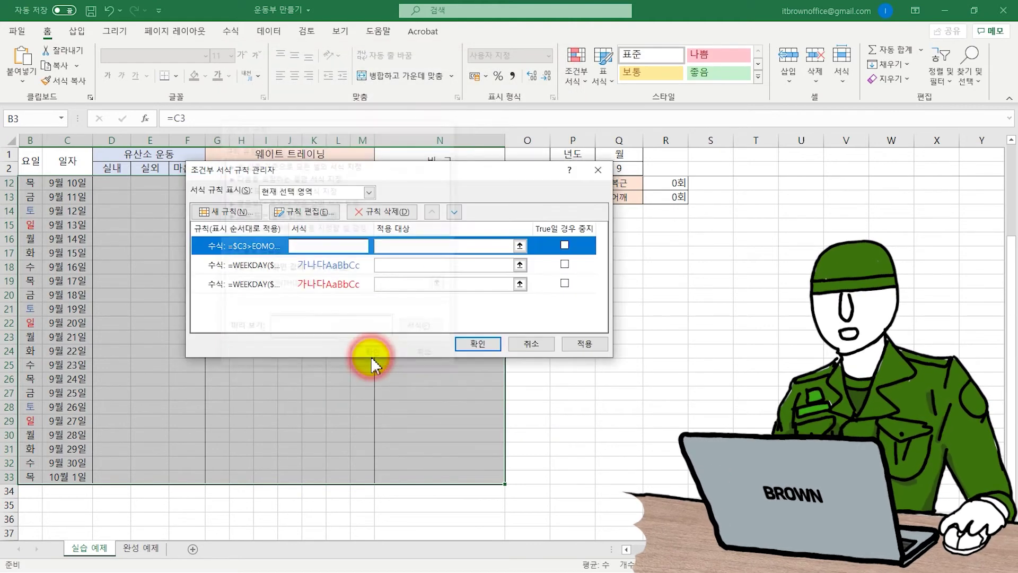
click(567, 344)
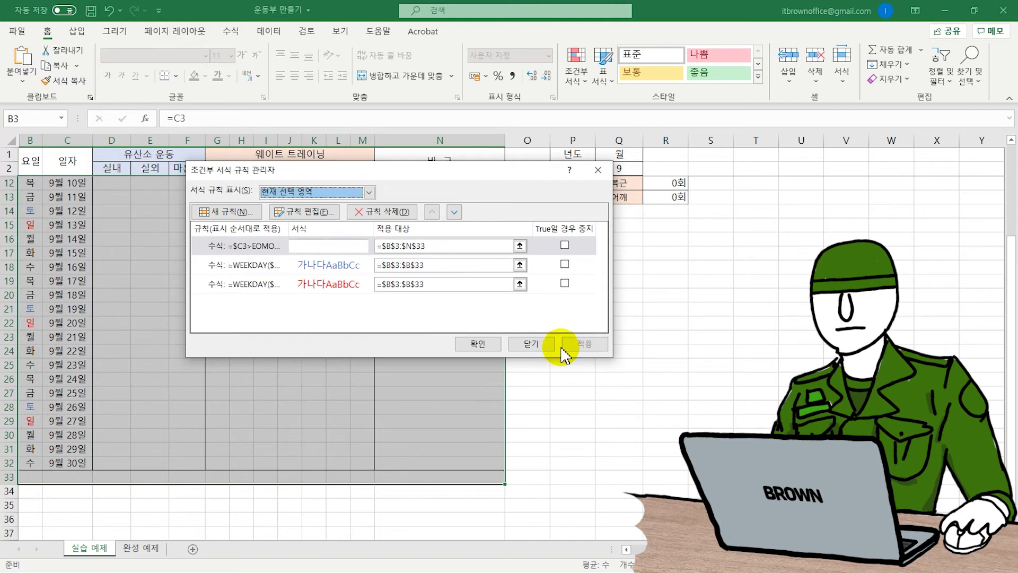
click(468, 345)
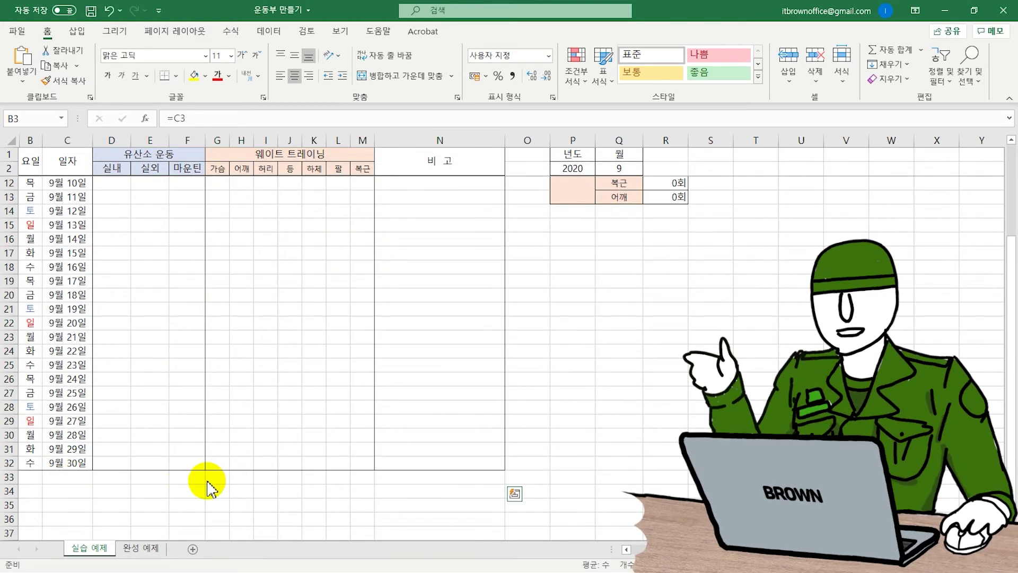
Step: Test the end-of-month rule by setting the month in Q2 to 10, followed by 11, and checking the last rows
scroll(285, 391, up, 2)
scroll(392, 313, down, 1)
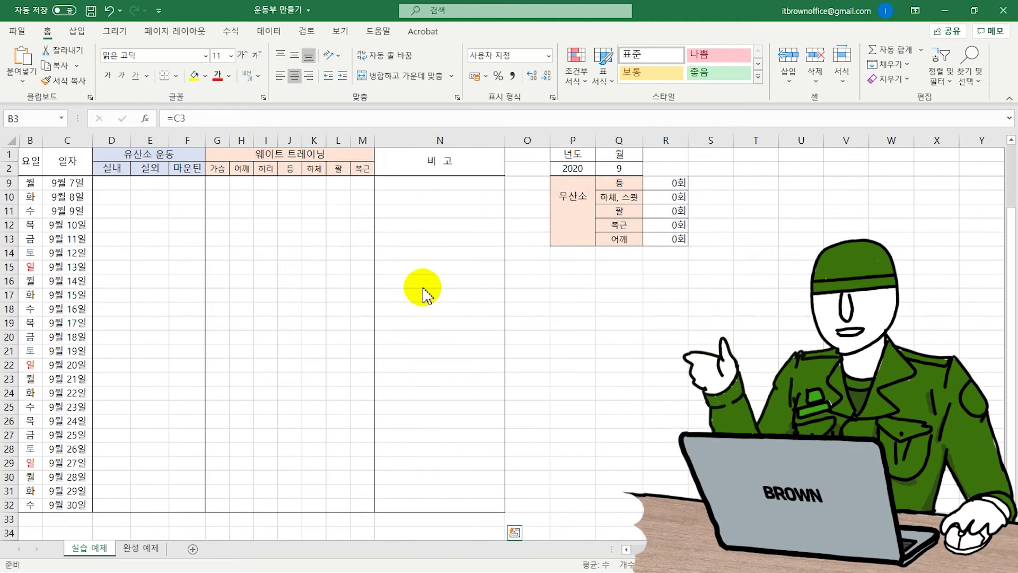
click(619, 168)
scroll(631, 168, down, 1)
click(649, 169)
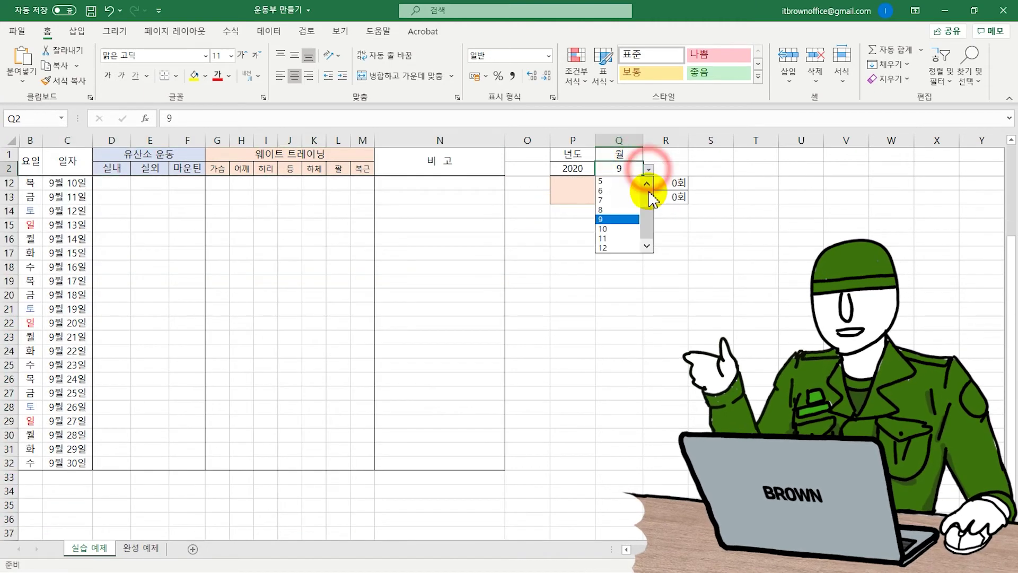
click(626, 230)
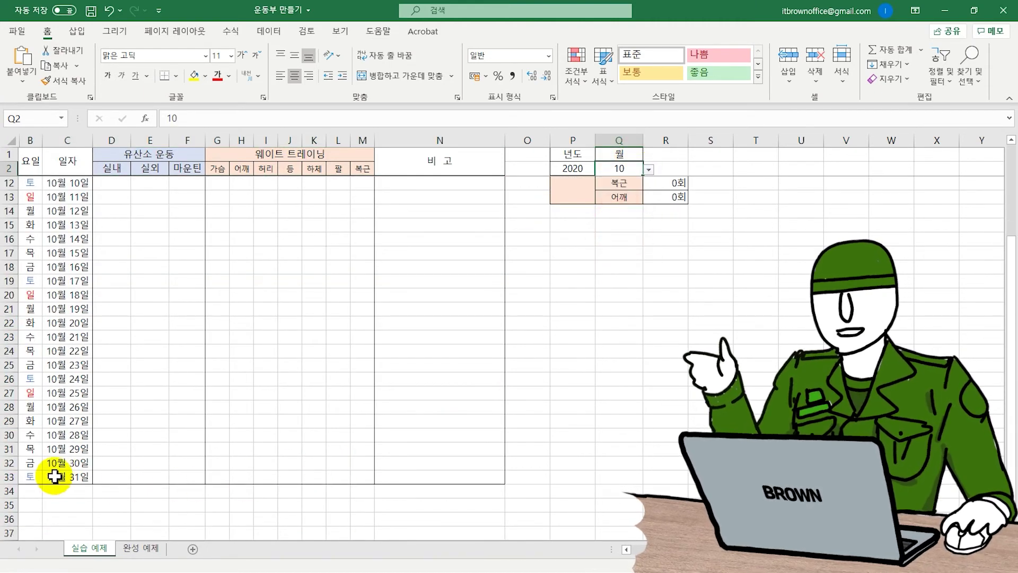
click(649, 169)
click(625, 240)
scroll(313, 374, up, 2)
scroll(421, 461, down, 2)
click(421, 463)
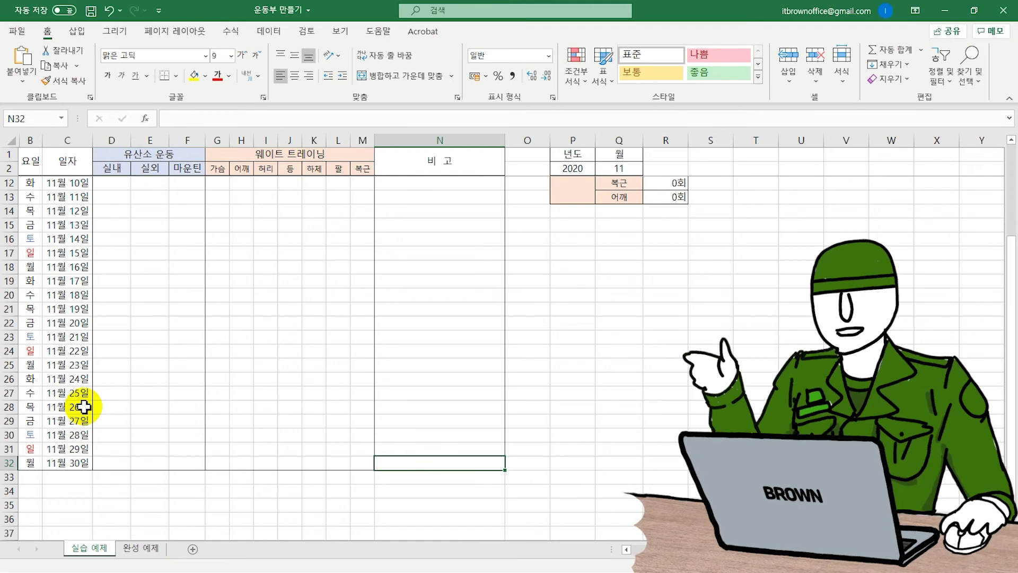
Step: Create a new conditional formatting rule for B3:N33 that uses a formula to determine which cells to format
scroll(229, 369, up, 3)
drag(31, 183, 459, 539)
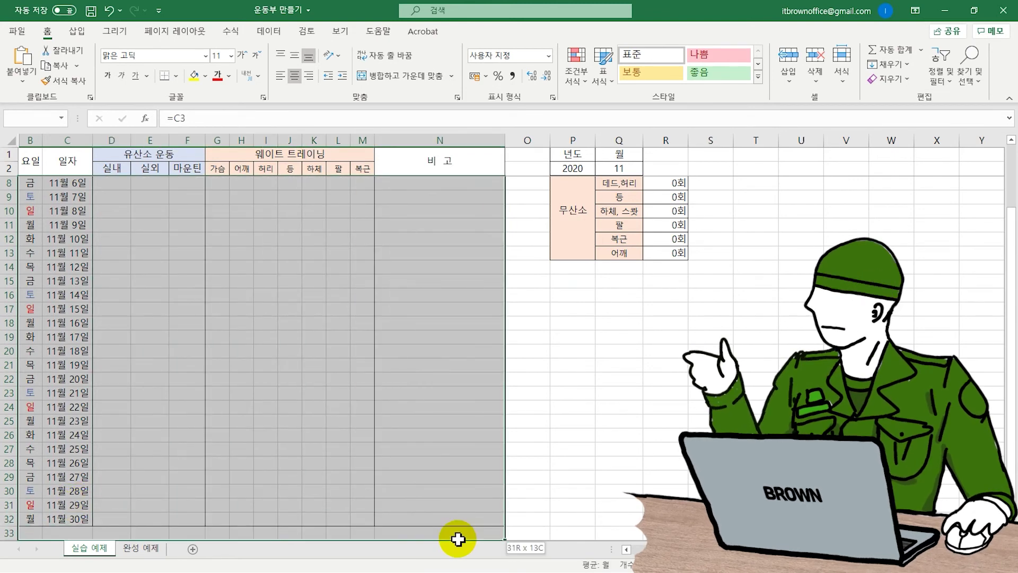
click(576, 74)
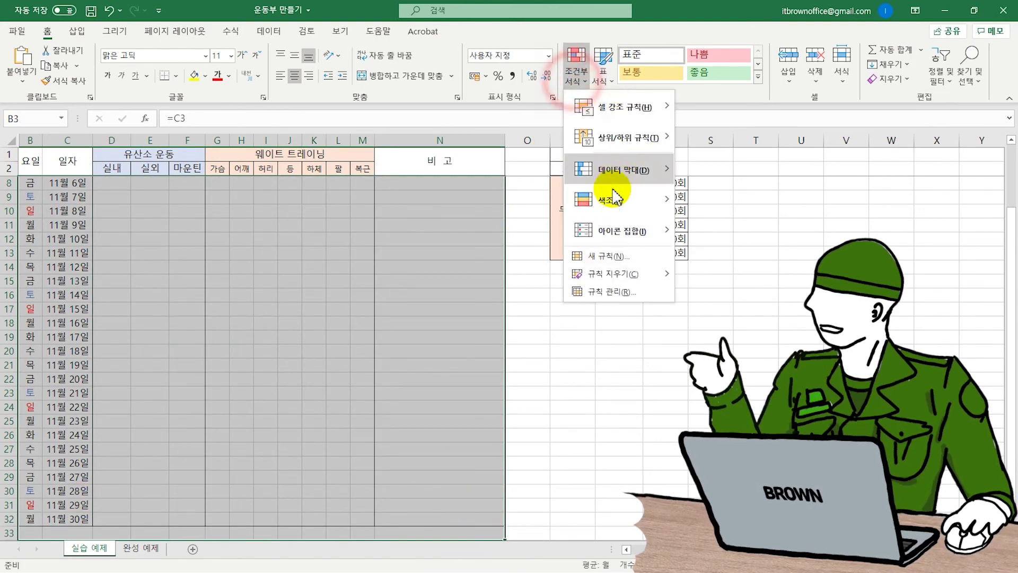
click(607, 292)
click(212, 209)
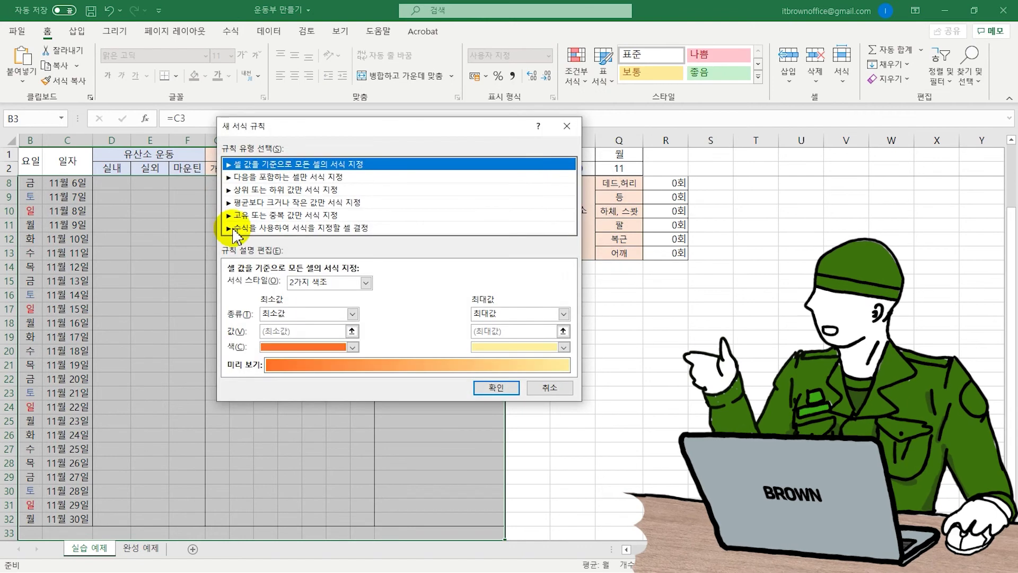
click(242, 228)
Step: Enter =WEEKDAY($C3)=1 as the rule's formula, so it targets the Sunday rows
click(275, 285)
text(=WEEKDA)
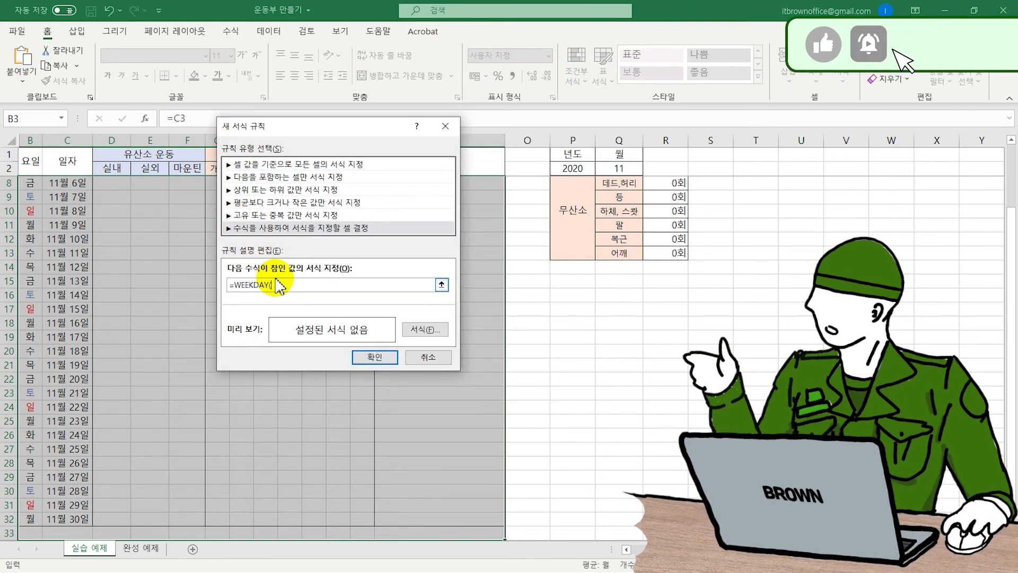
text(Y()
scroll(277, 286, down, 1)
text(C3)
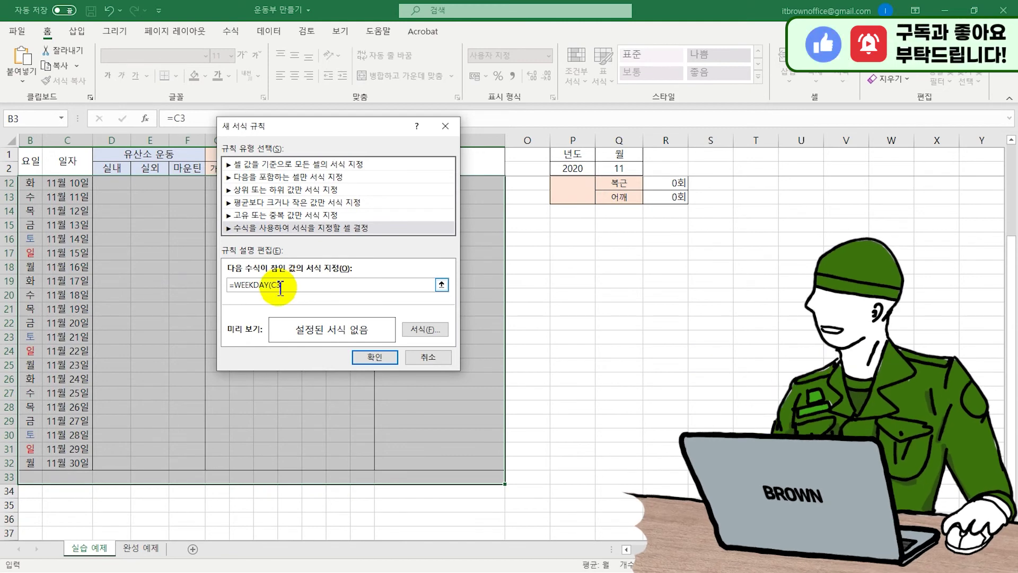
click(275, 284)
text($)
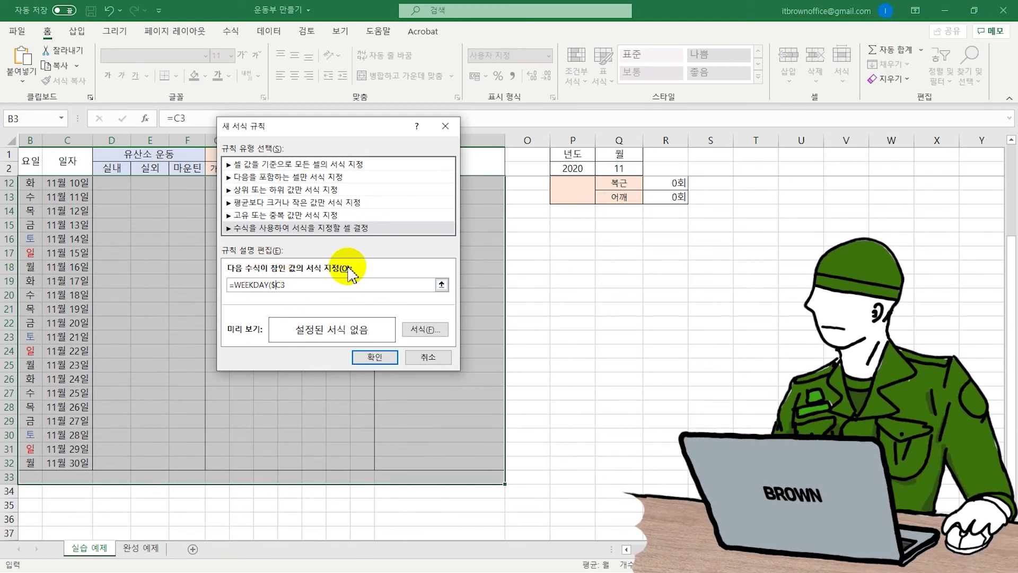
click(349, 284)
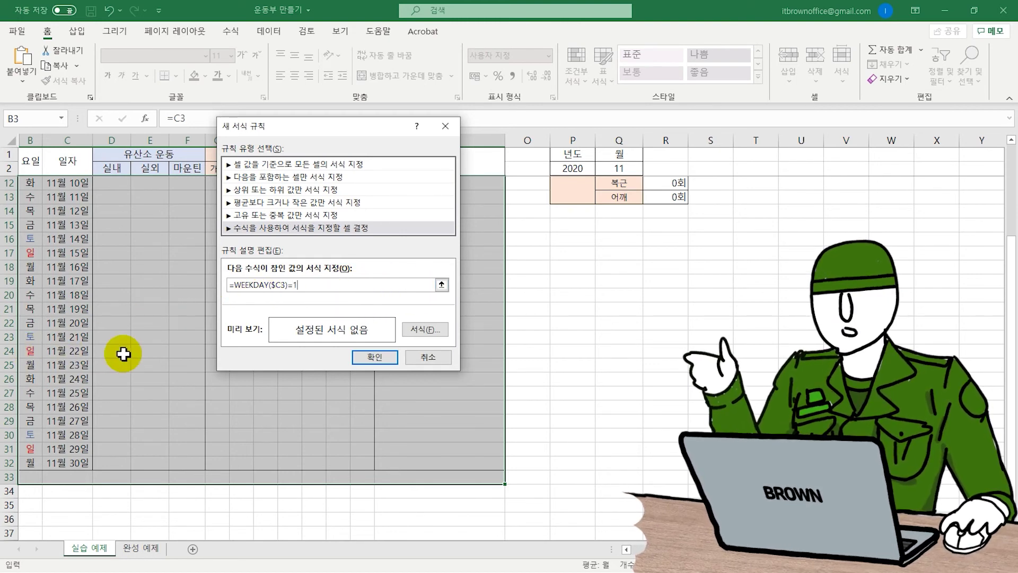
Step: Give the Sunday row rule a top border line only and add it to the rule list
click(418, 330)
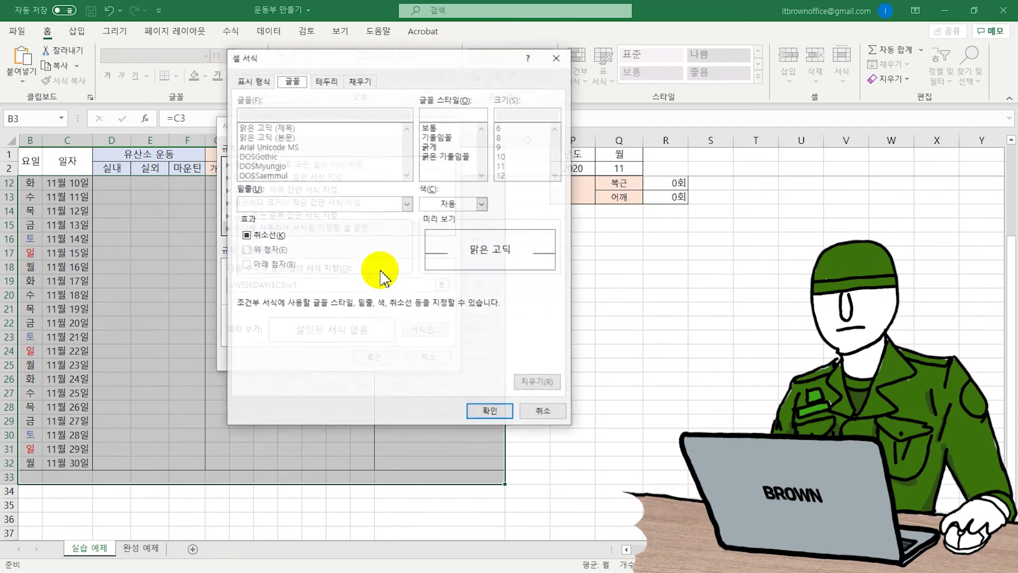
click(330, 88)
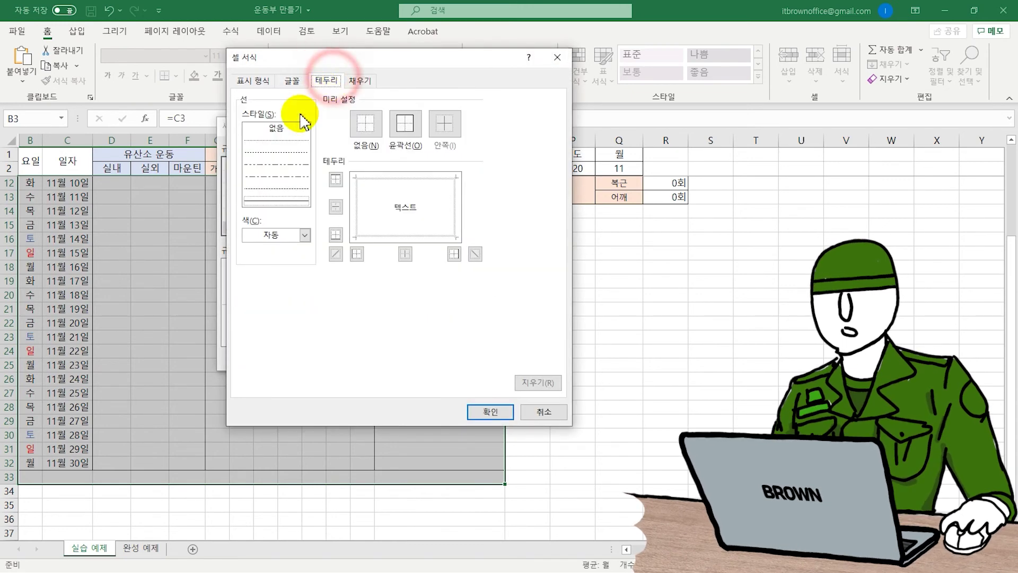
click(431, 175)
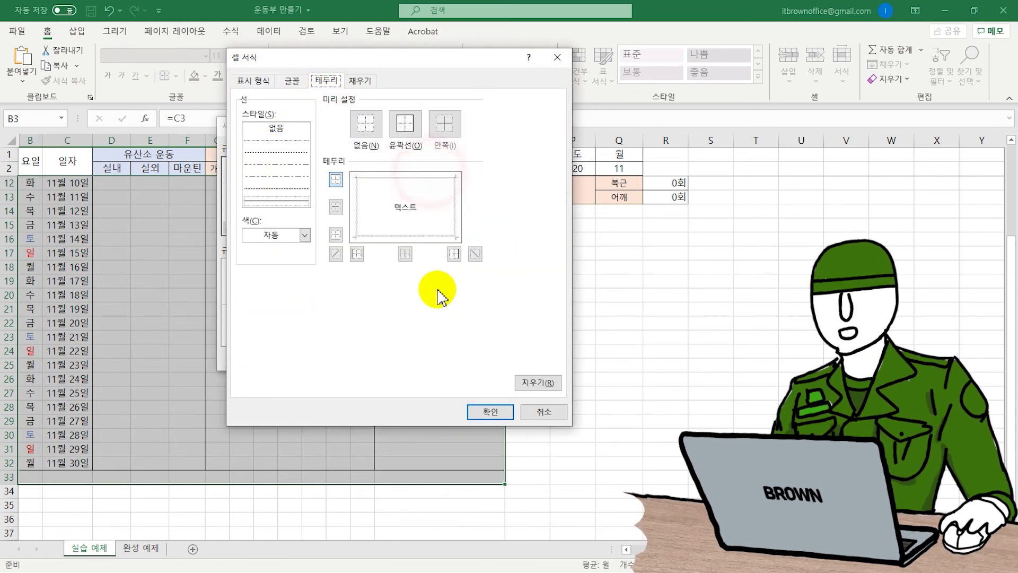
click(491, 412)
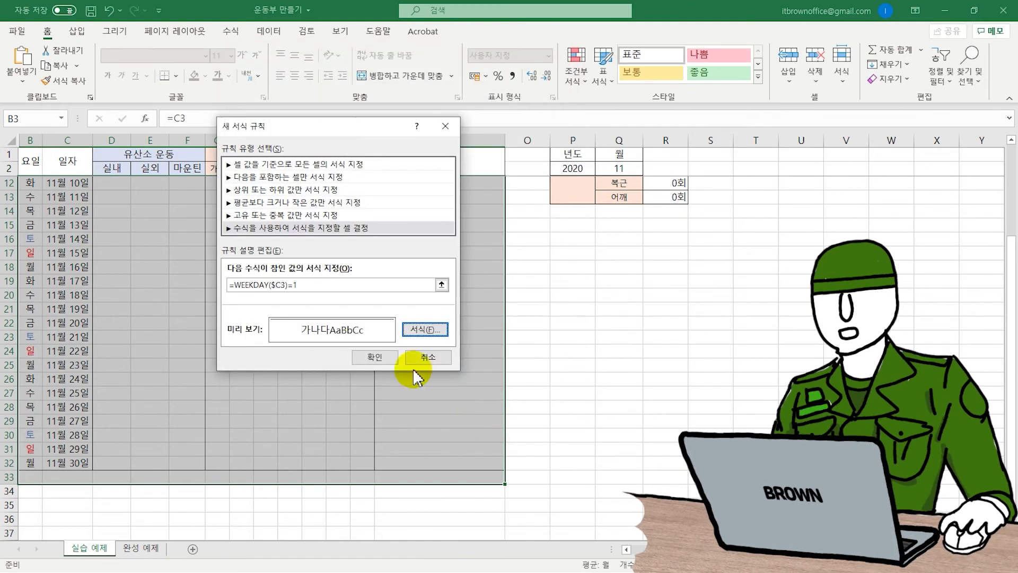
click(366, 358)
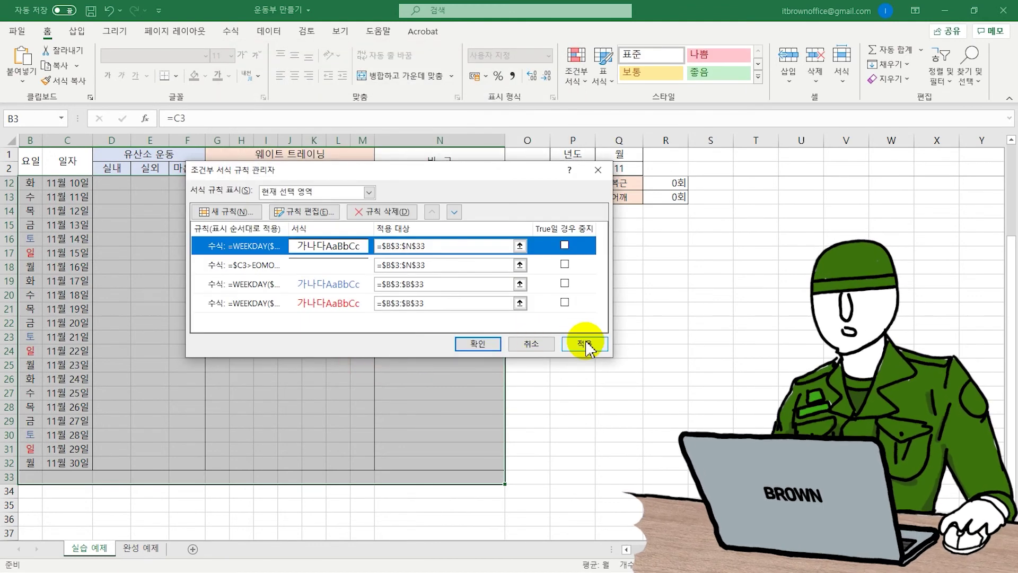
Step: Move the end-of-month rule to the end of the rule order and apply the rules to the sheet
click(325, 260)
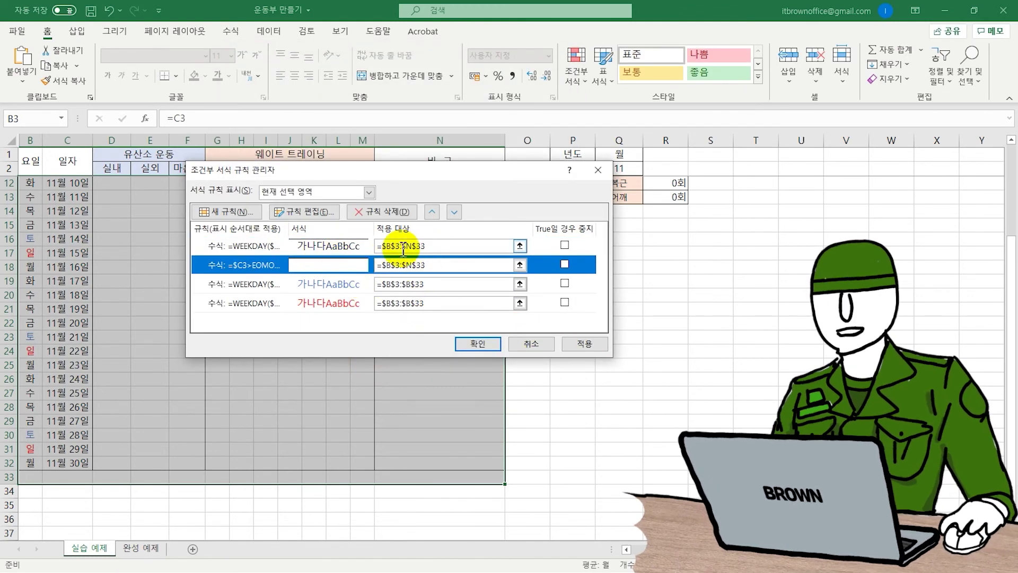
click(454, 211)
click(454, 212)
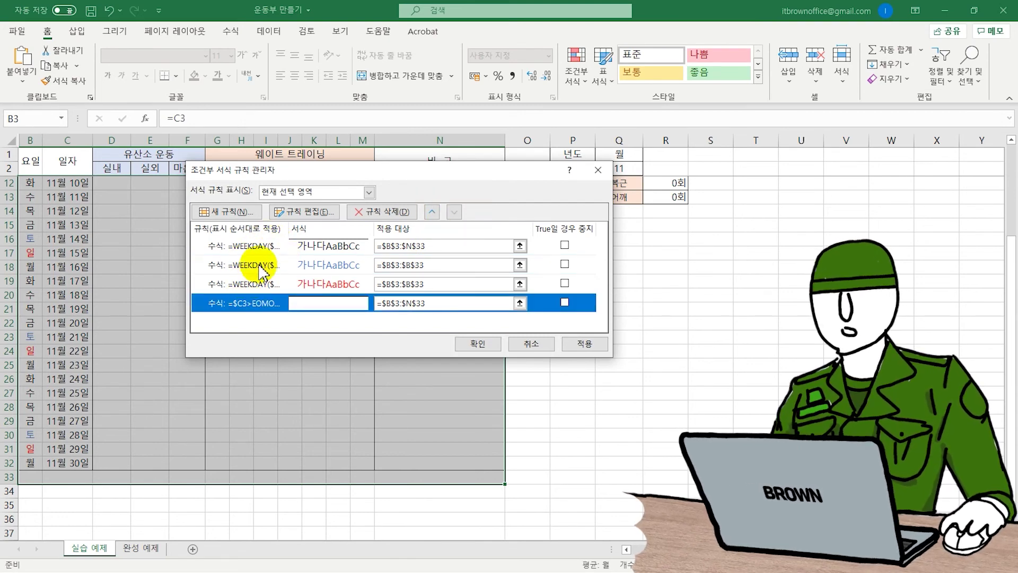
click(578, 343)
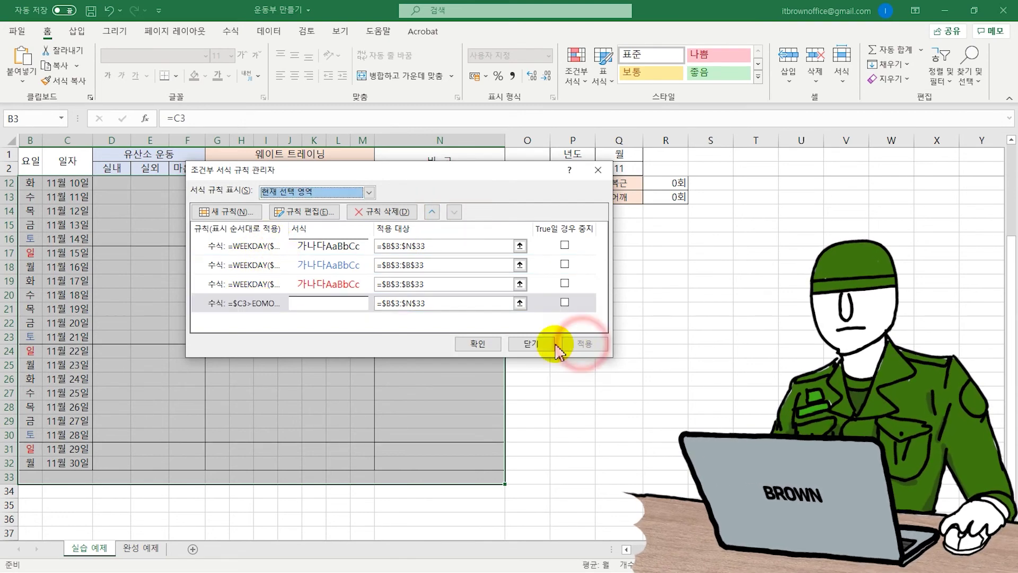
click(473, 344)
click(291, 350)
Step: Test the weekly divider lines by setting the month in Q2 to 6 and checking the Sunday rows
scroll(268, 323, up, 3)
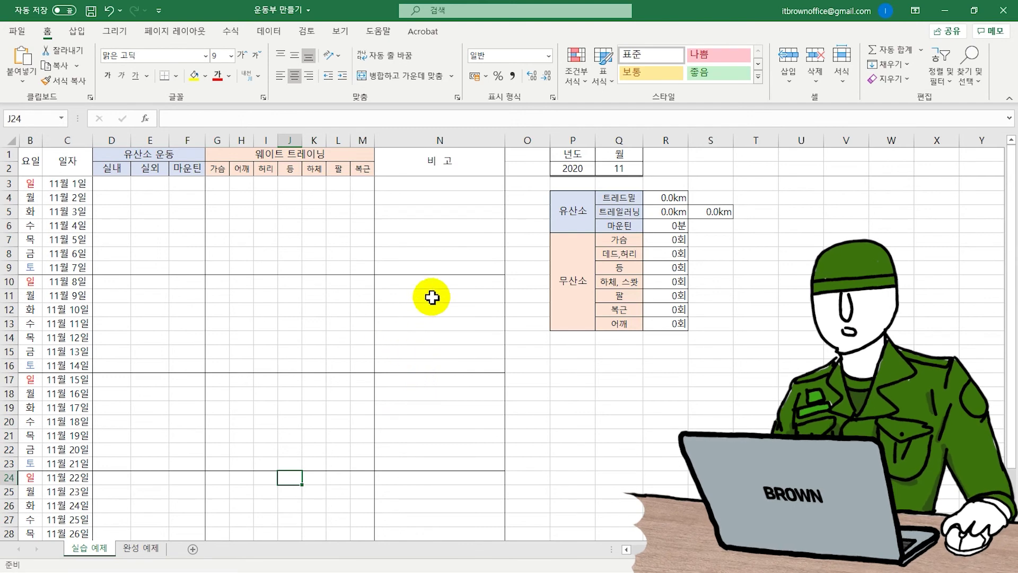
click(634, 169)
click(649, 169)
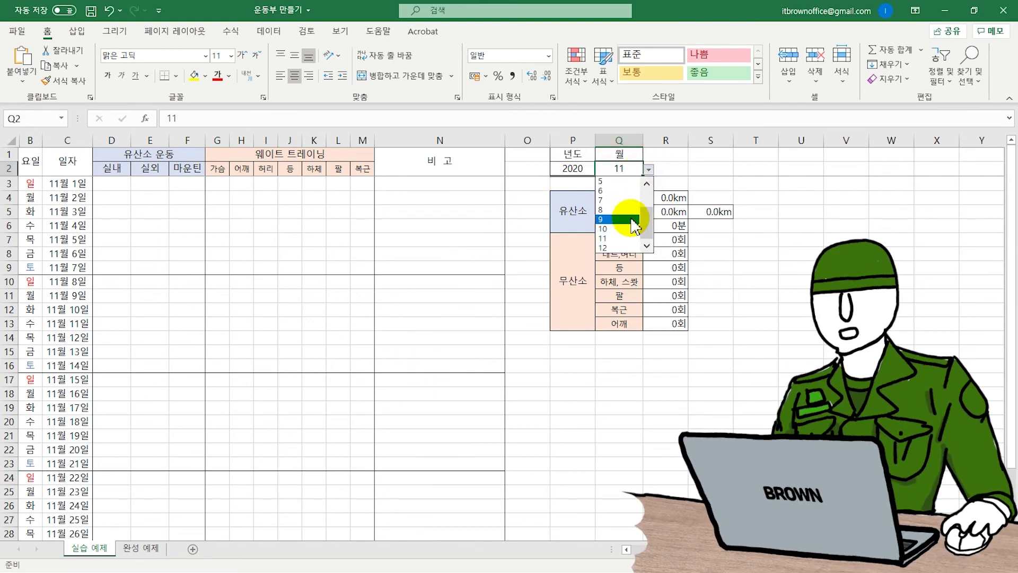
click(610, 191)
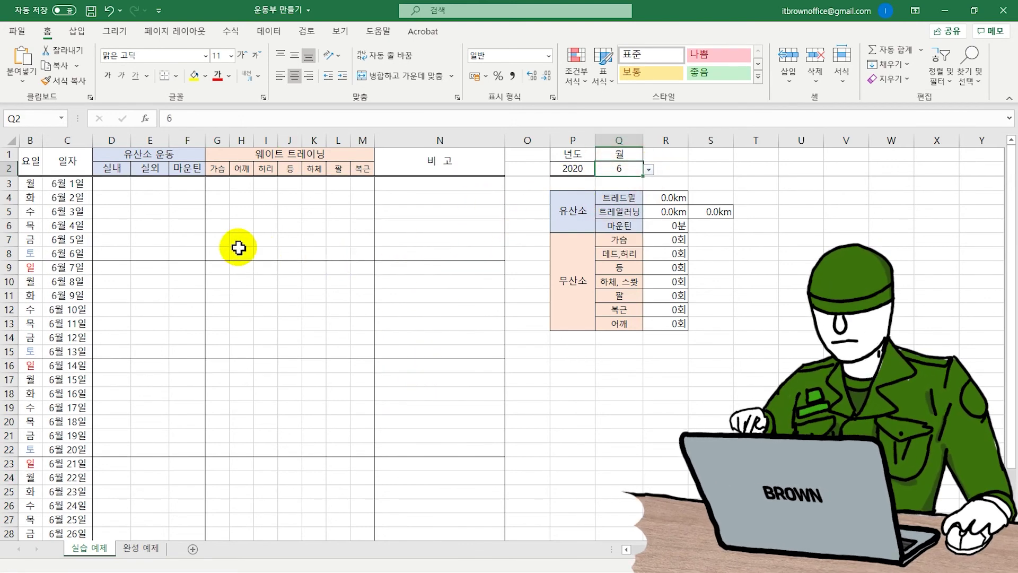
scroll(234, 265, down, 3)
scroll(188, 341, up, 2)
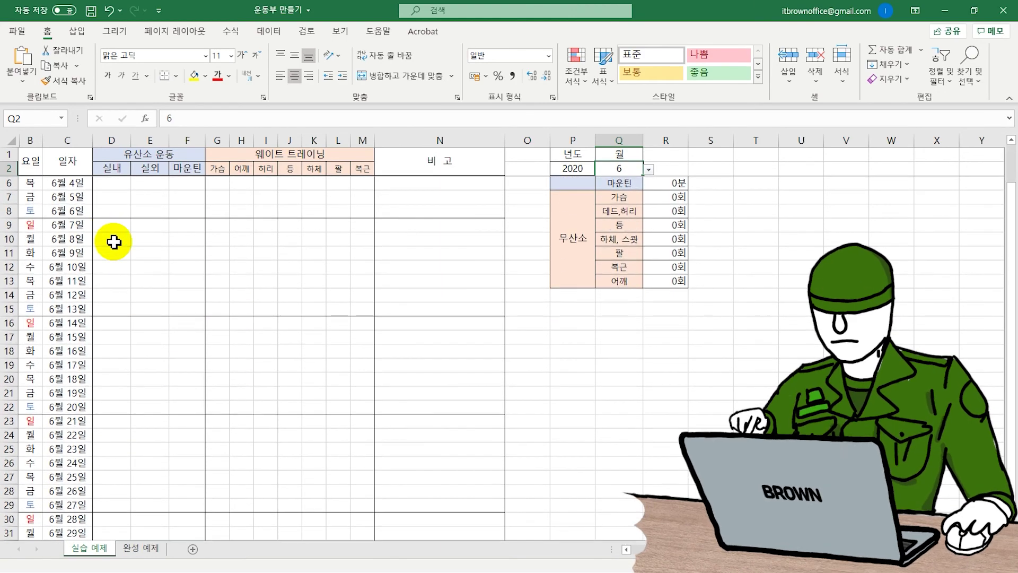
scroll(175, 419, down, 1)
scroll(193, 408, up, 2)
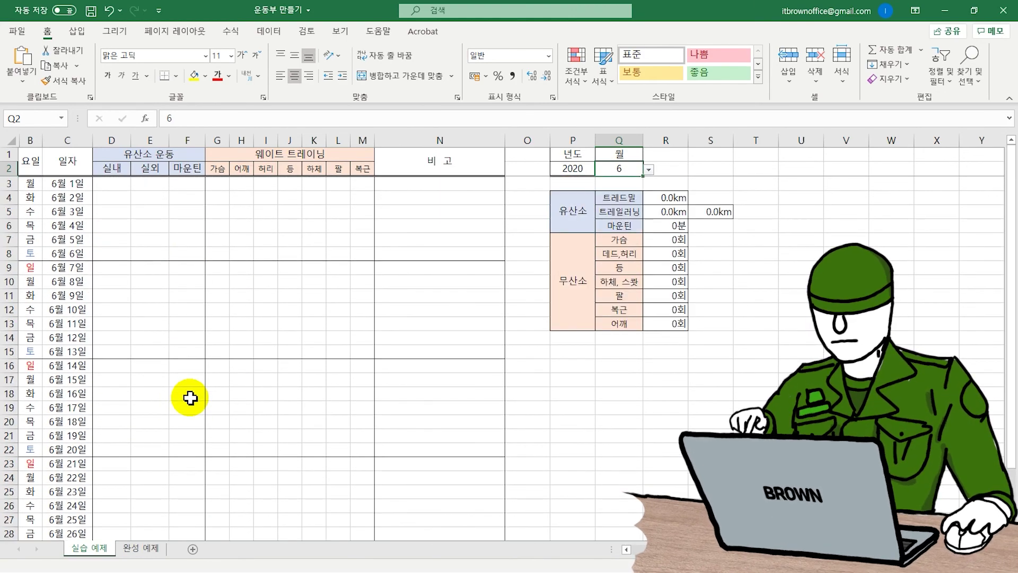
Step: Open the conditional formatting rules manager and list the rules for the whole current worksheet
click(290, 337)
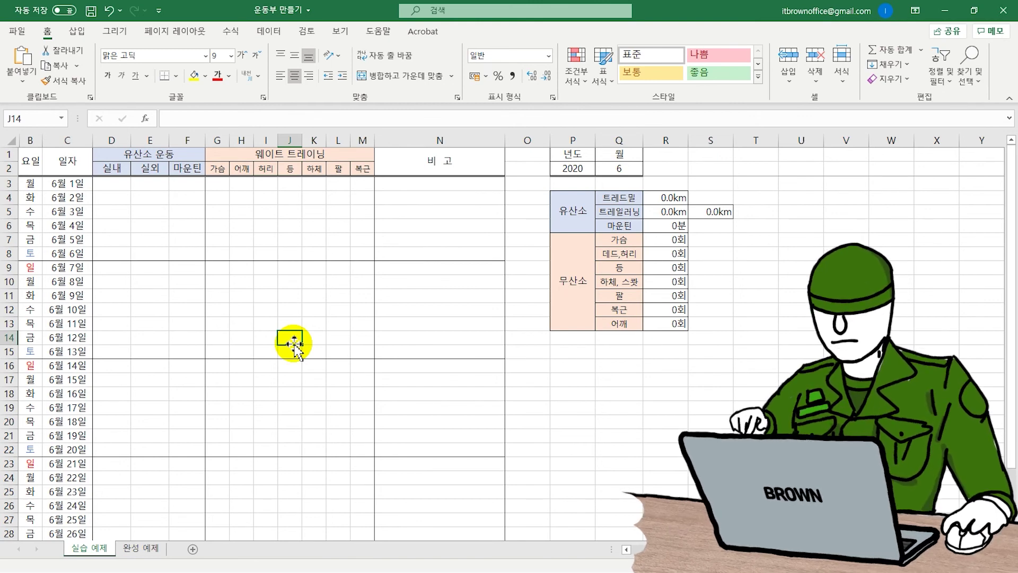
click(575, 69)
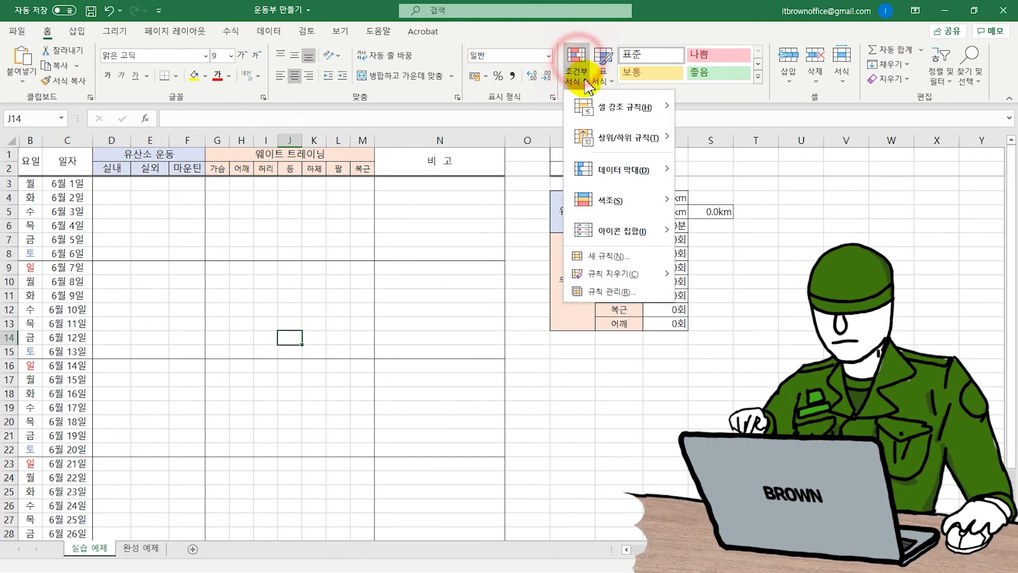
click(600, 293)
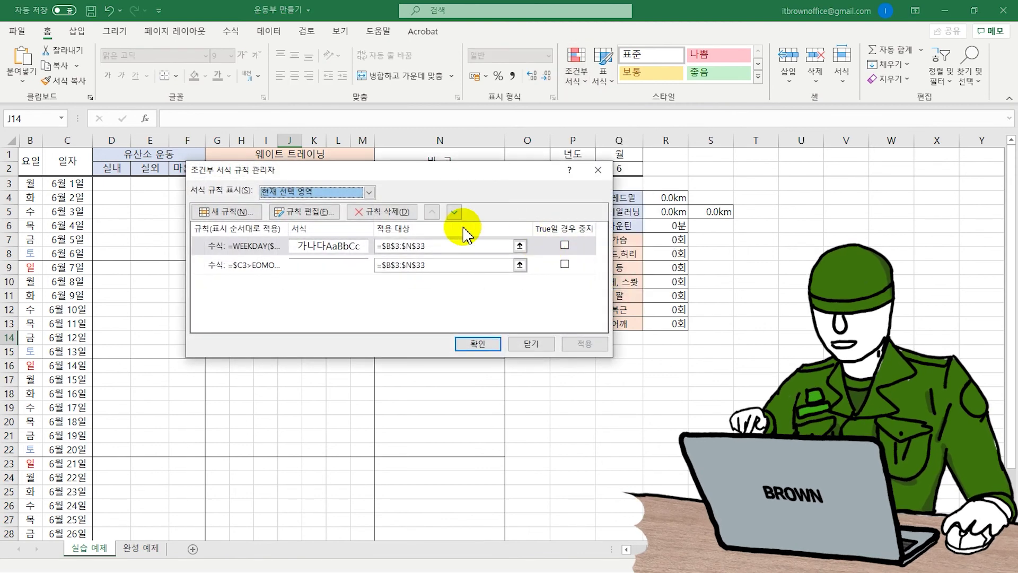
click(292, 192)
click(290, 218)
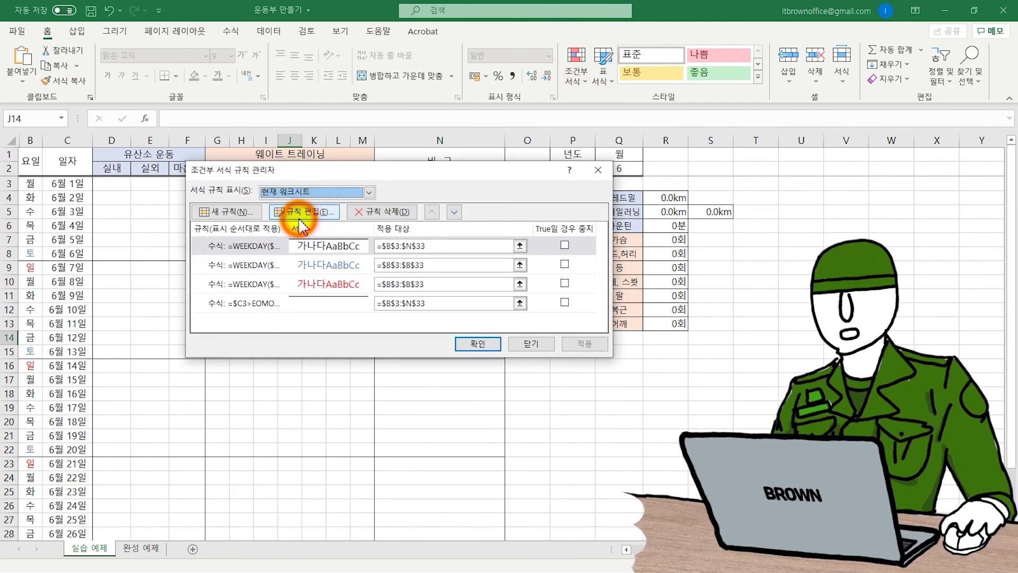